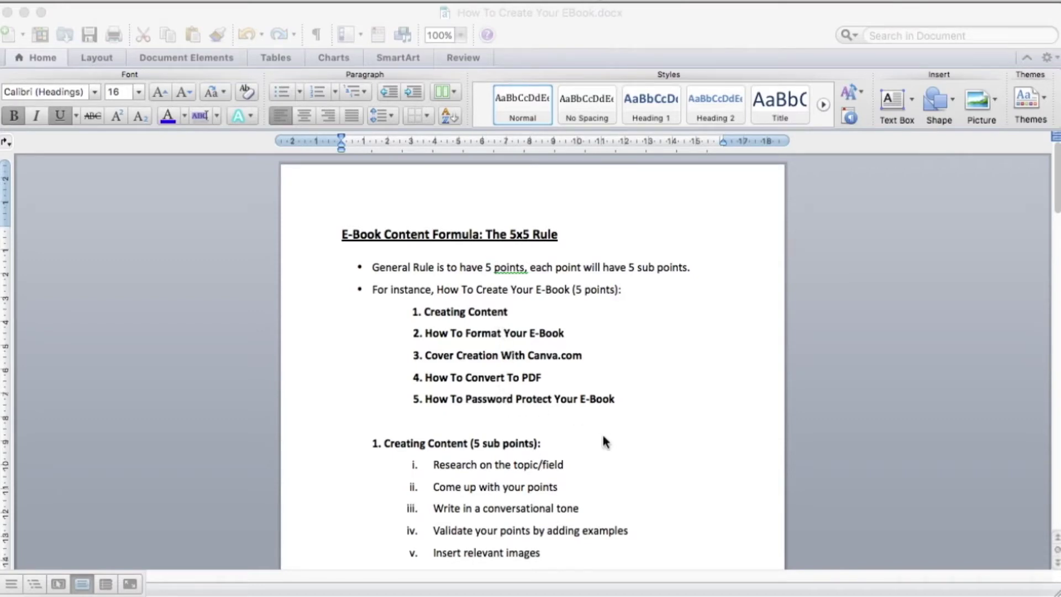
# Step: Read through the E-Book Content Formula outline, from the five main points to the sub-point lists on the following page
pyautogui.scroll(-5, 604, 441)
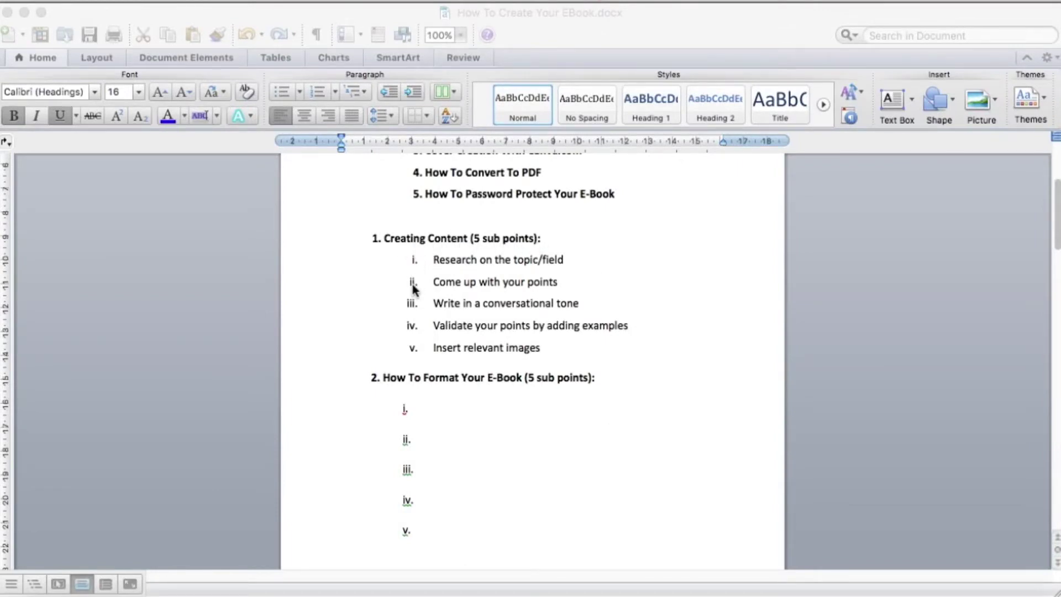
pyautogui.scroll(-5, 473, 503)
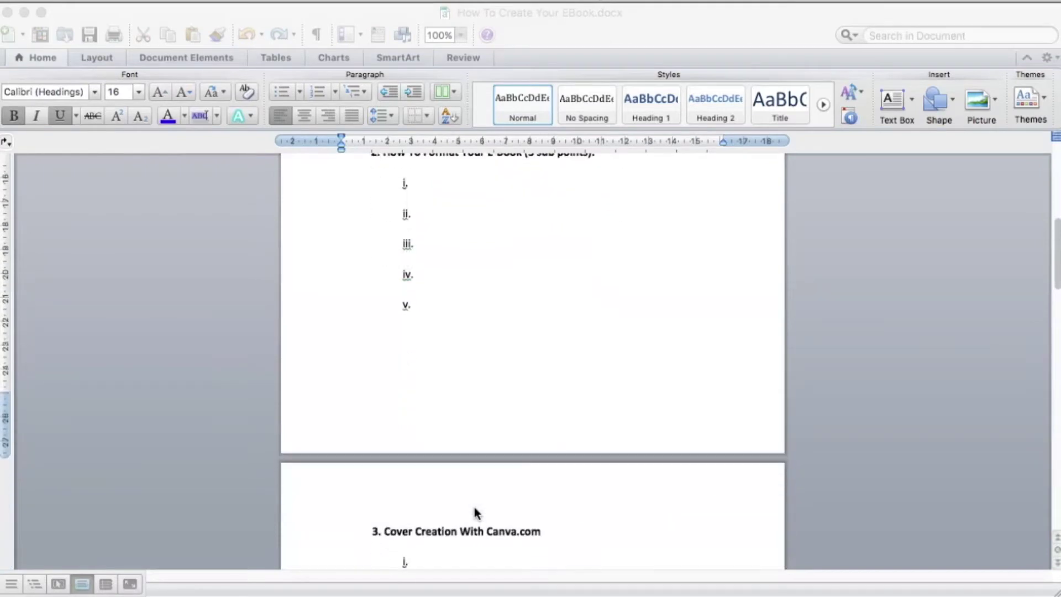
pyautogui.scroll(-6, 474, 506)
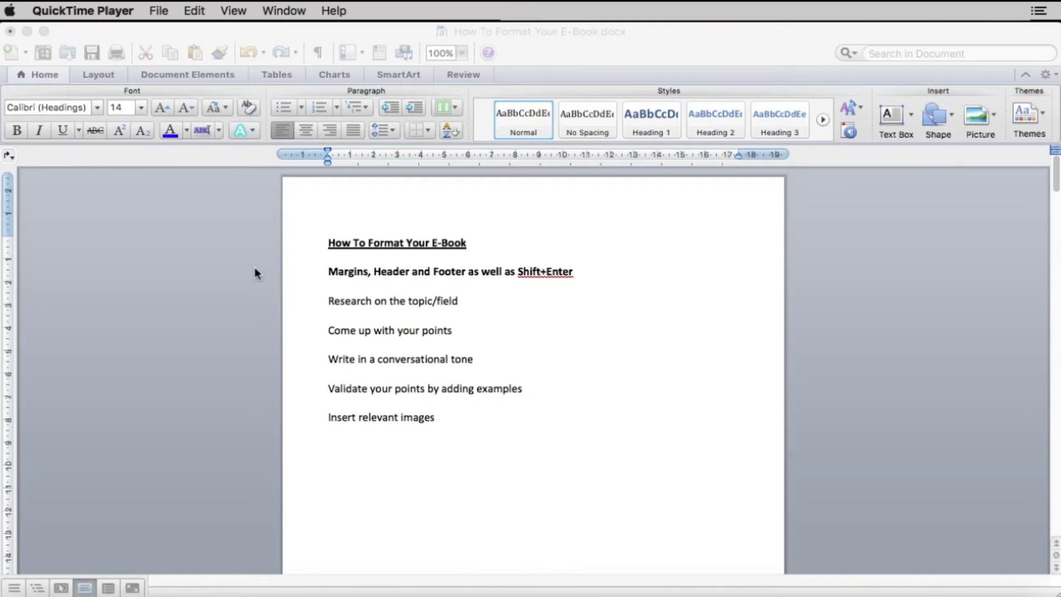
# Step: Apply the Normal margin preset of 2.54 cm on all sides to the How To Format Your E-Book document
pyautogui.click(97, 34)
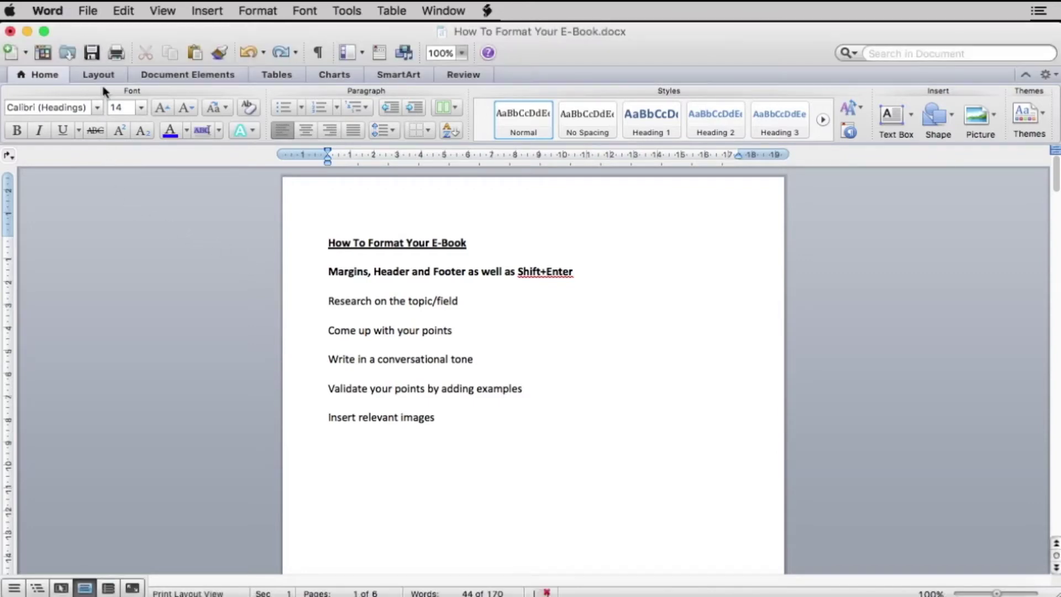
pyautogui.click(104, 82)
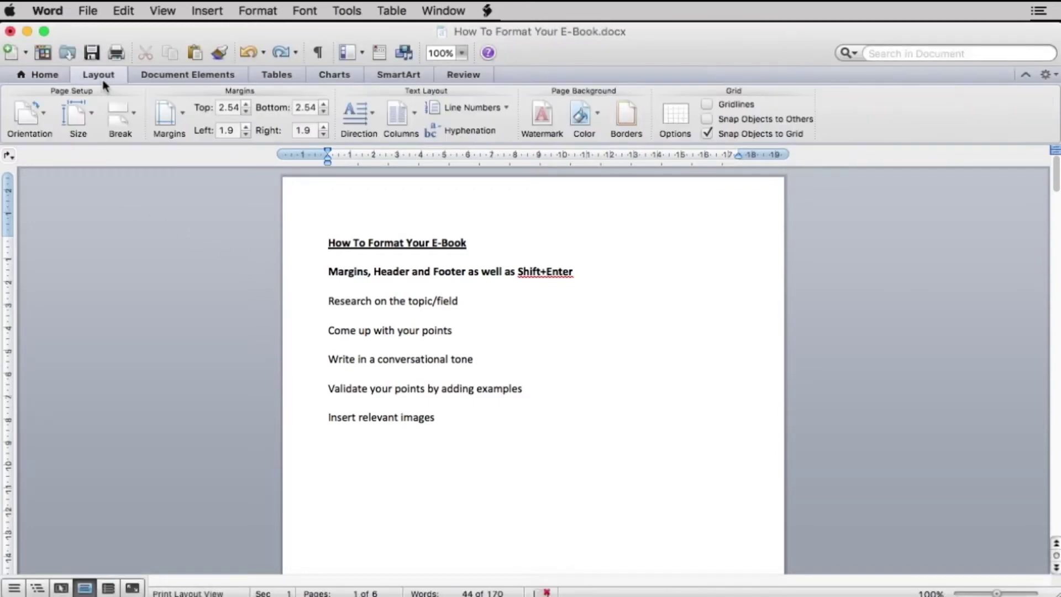
pyautogui.click(171, 121)
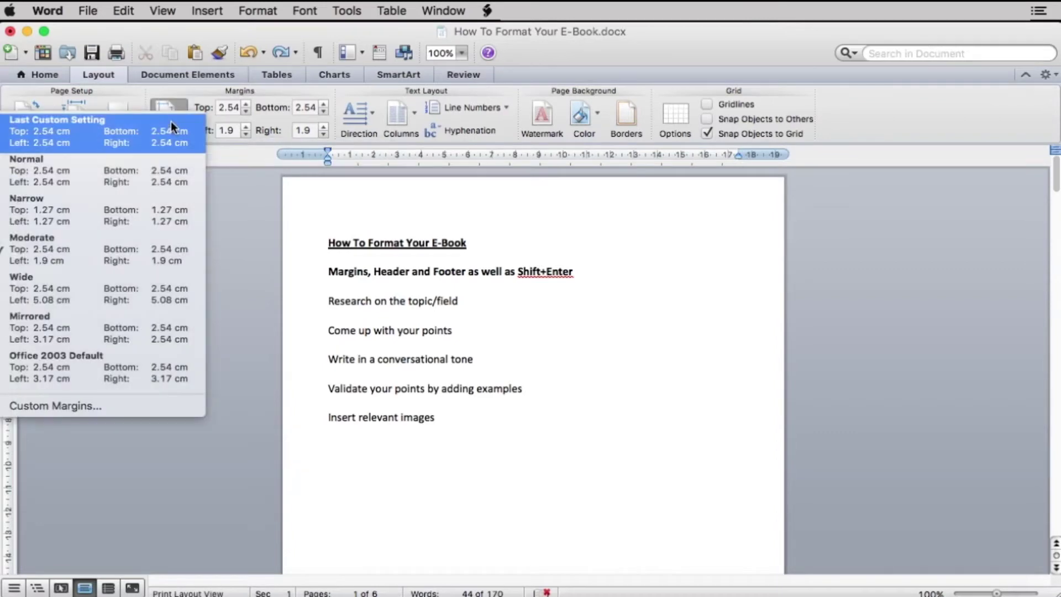
pyautogui.click(146, 182)
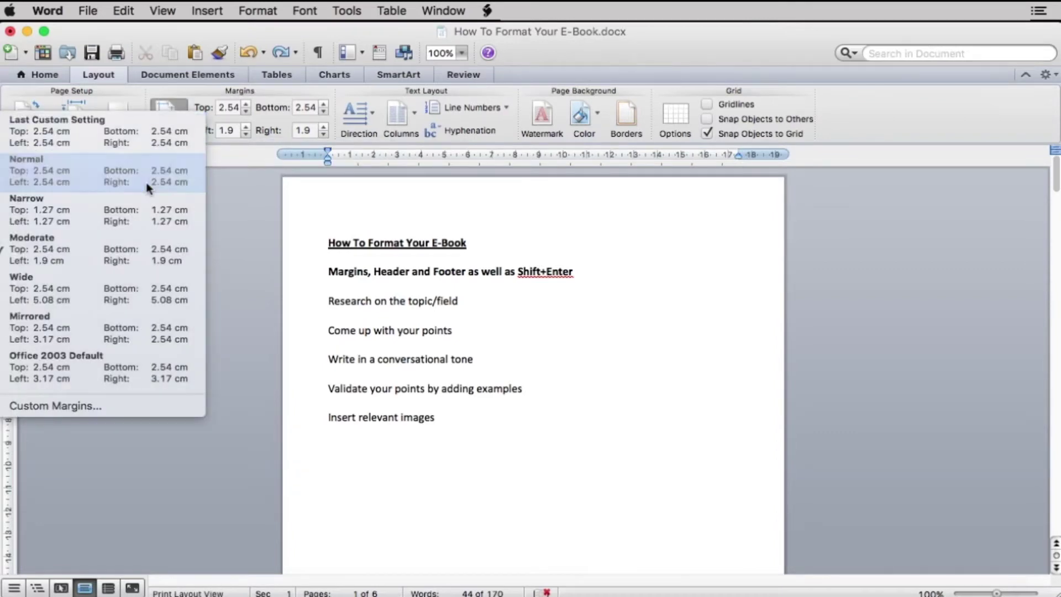
pyautogui.scroll(5, 403, 274)
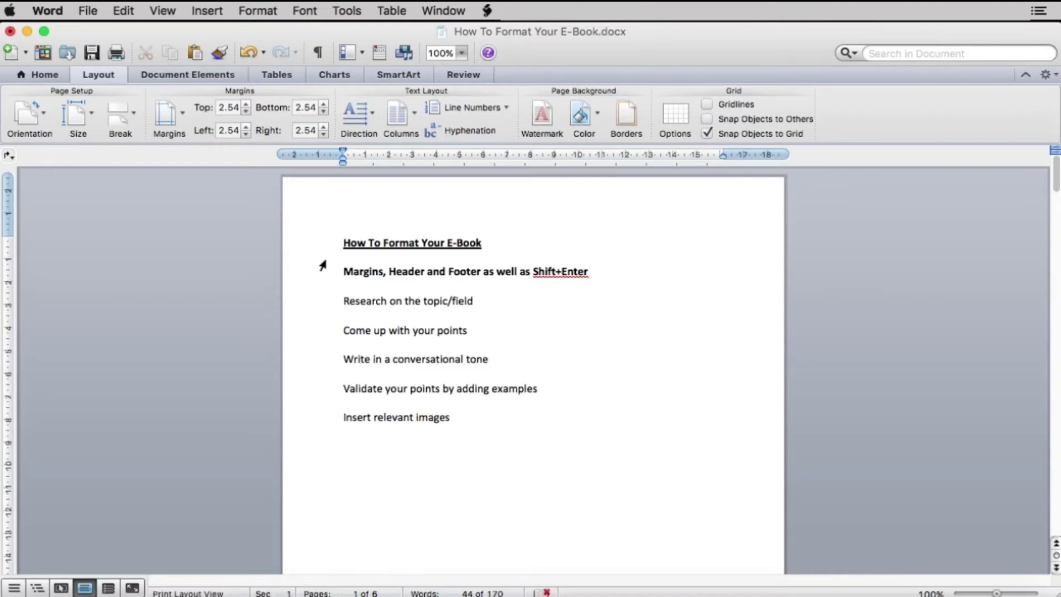
# Step: Open the header and footer for editing and enter "Content Creation Videos" as the header text
pyautogui.click(162, 10)
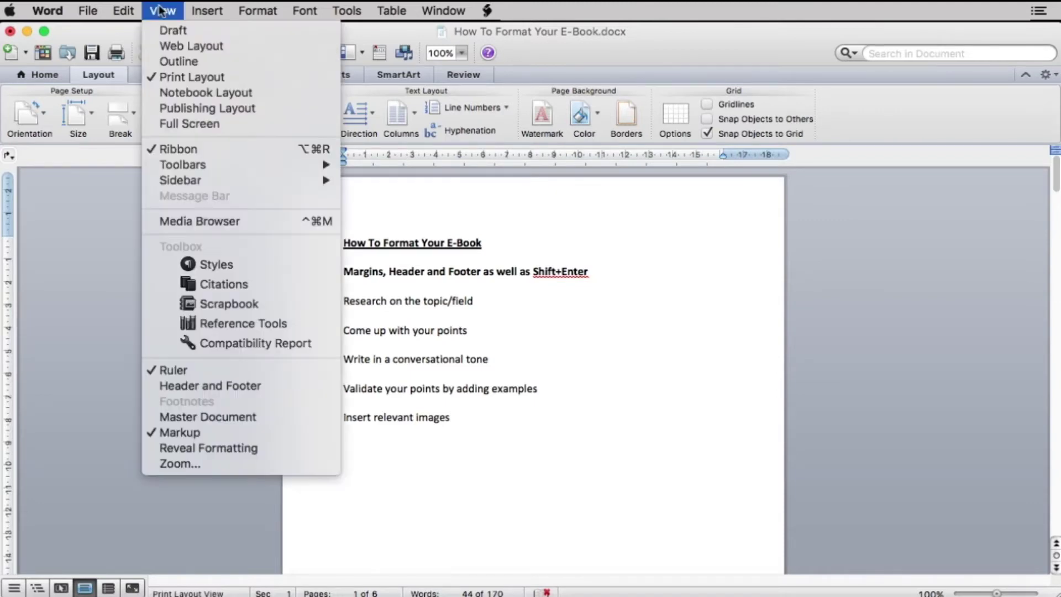
pyautogui.click(202, 386)
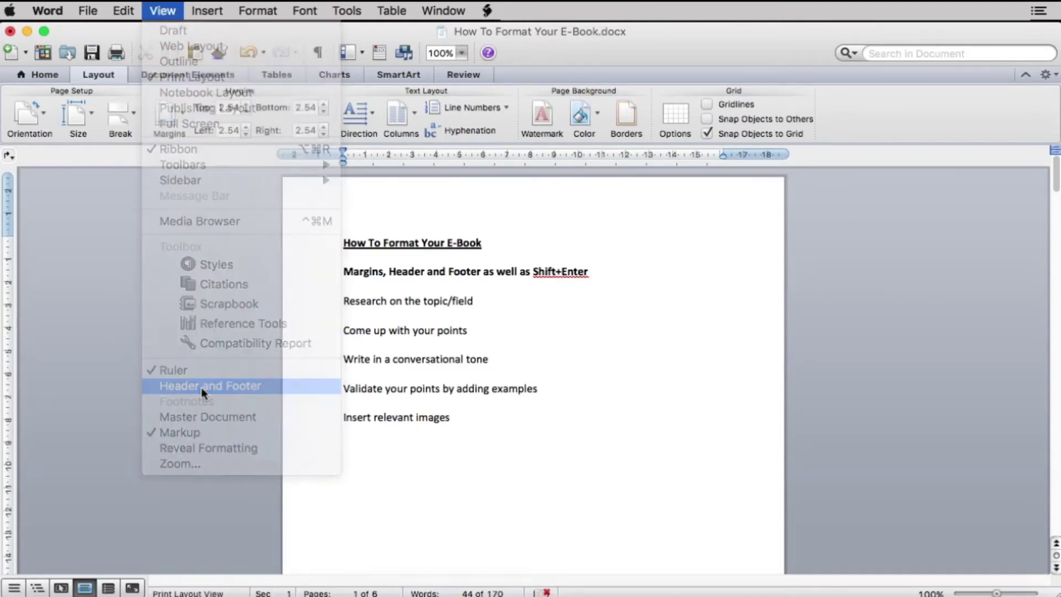
pyautogui.scroll(-10, 372, 401)
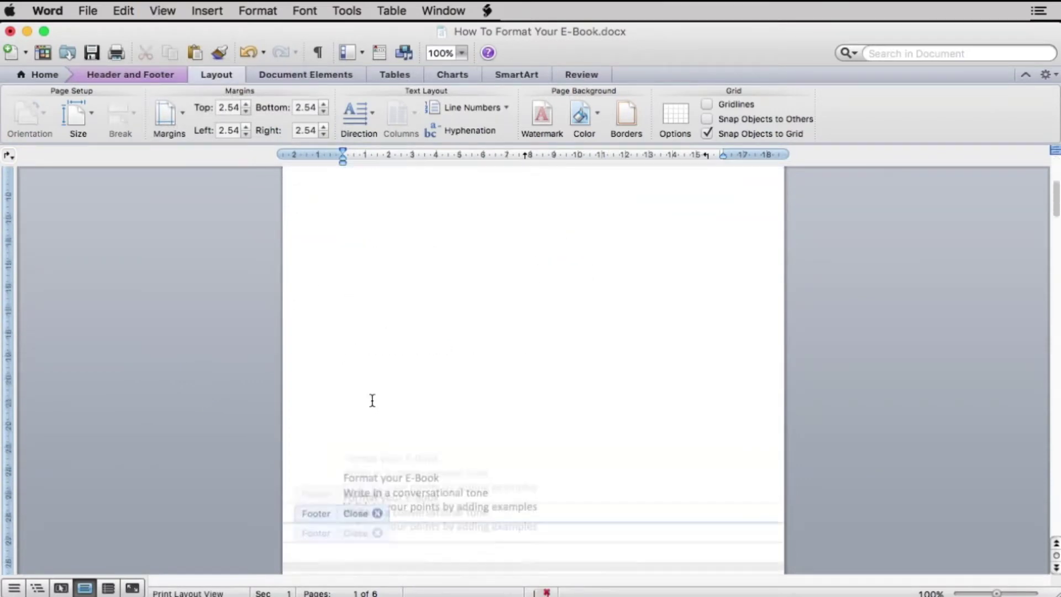
pyautogui.scroll(-20, 317, 380)
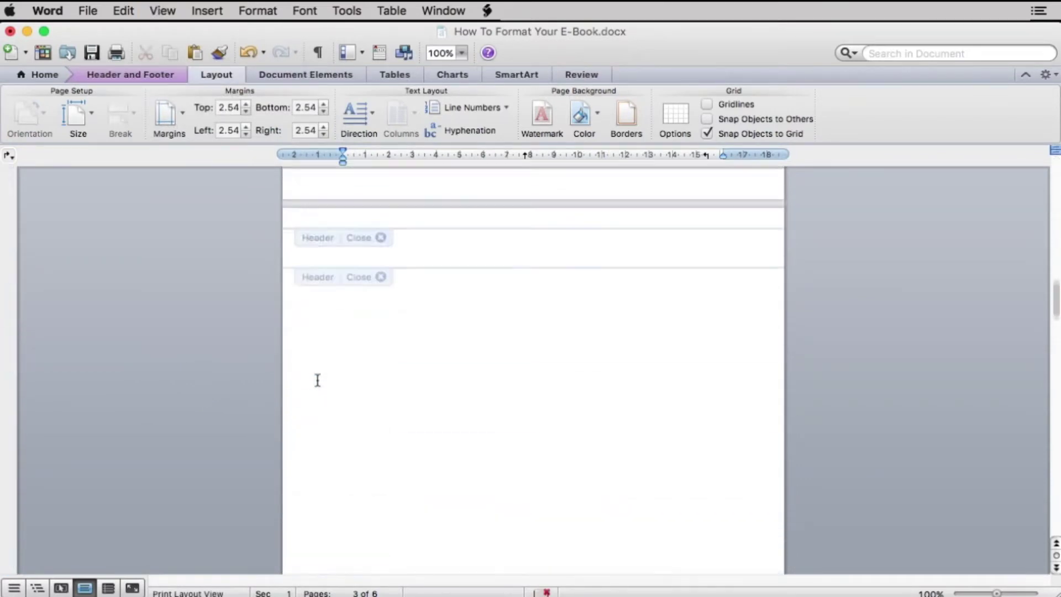
pyautogui.scroll(20, 317, 380)
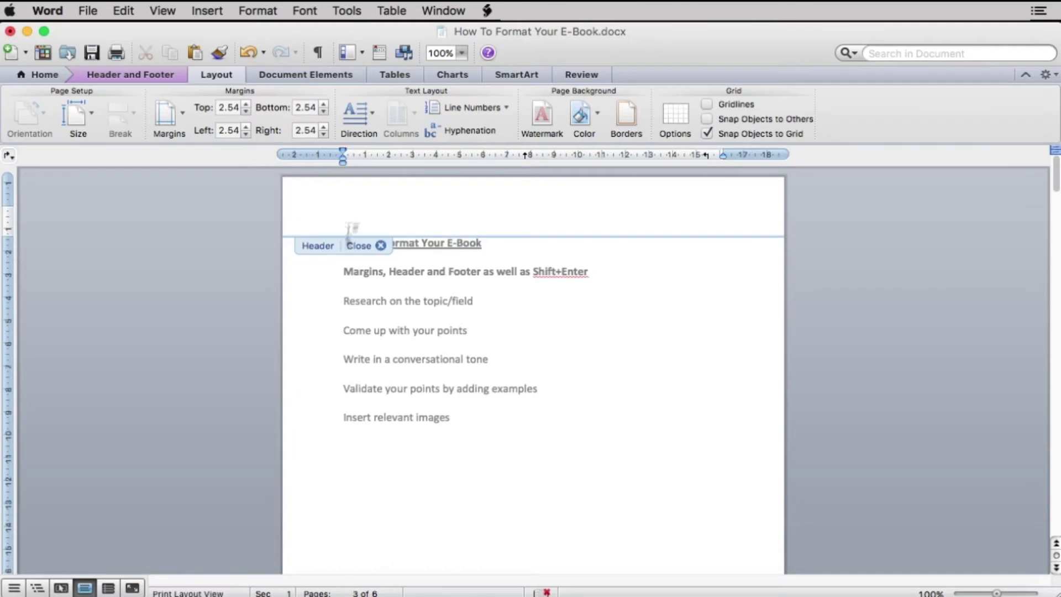
pyautogui.write('Content Creation Videos')
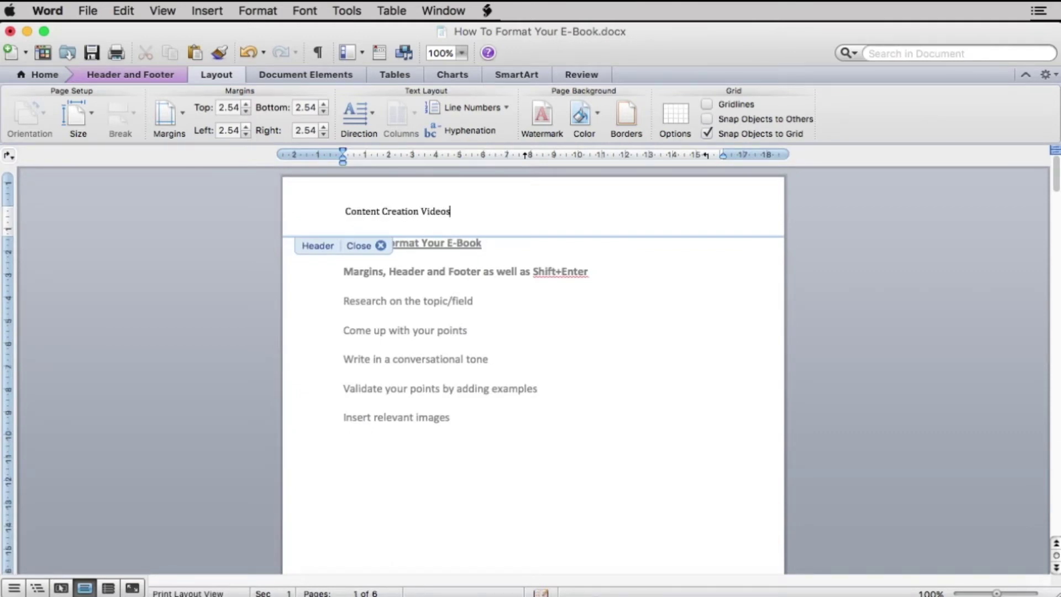
# Step: Enter "Content Creation Videos" as the footer text and return to editing the document body
pyautogui.scroll(-10, 460, 346)
pyautogui.click(383, 363)
pyautogui.write('Content Creati')
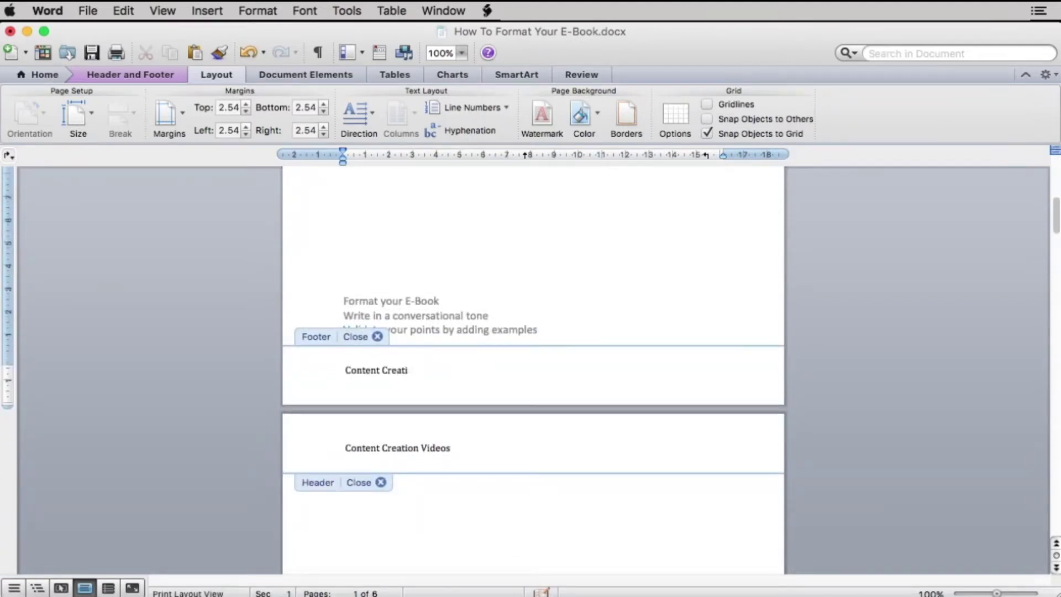
pyautogui.write('on Videos')
pyautogui.scroll(1, 513, 331)
pyautogui.scroll(10, 512, 331)
pyautogui.doubleClick(381, 243)
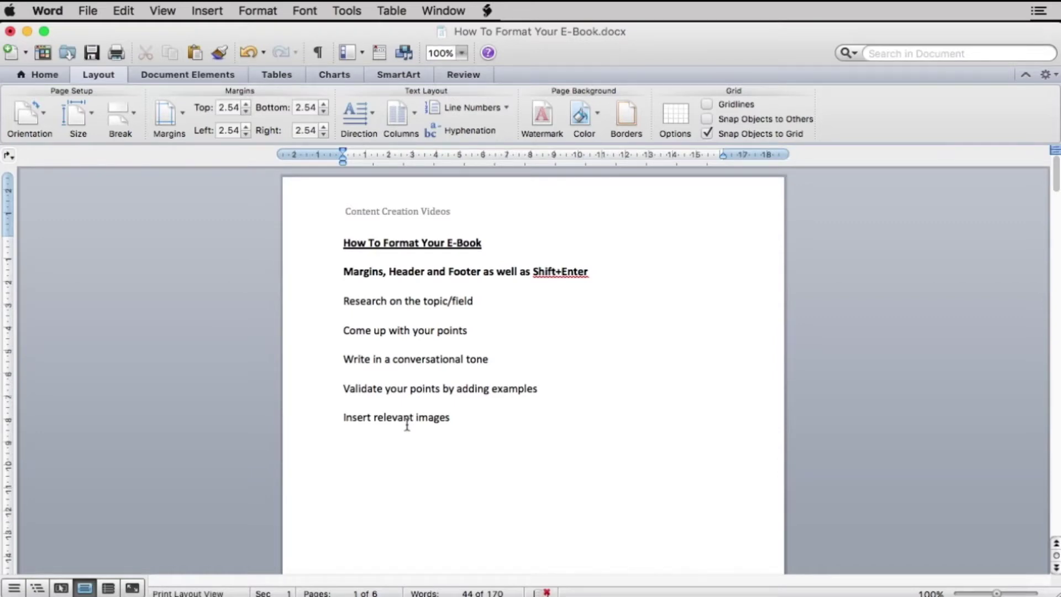
# Step: Insert a page break before "Validate your points by adding examples" at the end of page 1 to move it to page 2
pyautogui.scroll(-10, 408, 426)
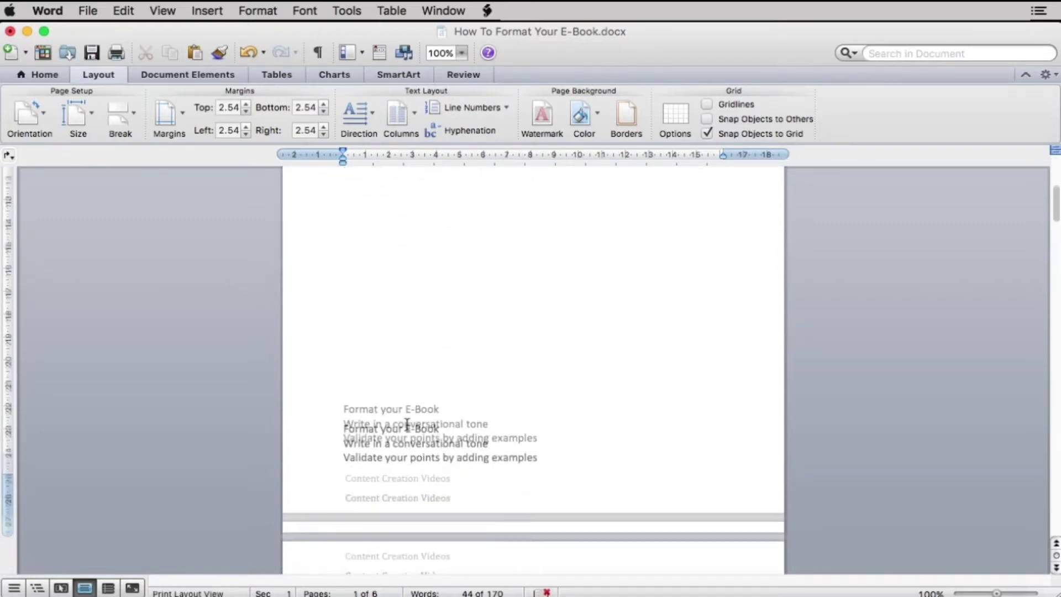
pyautogui.scroll(-2, 407, 424)
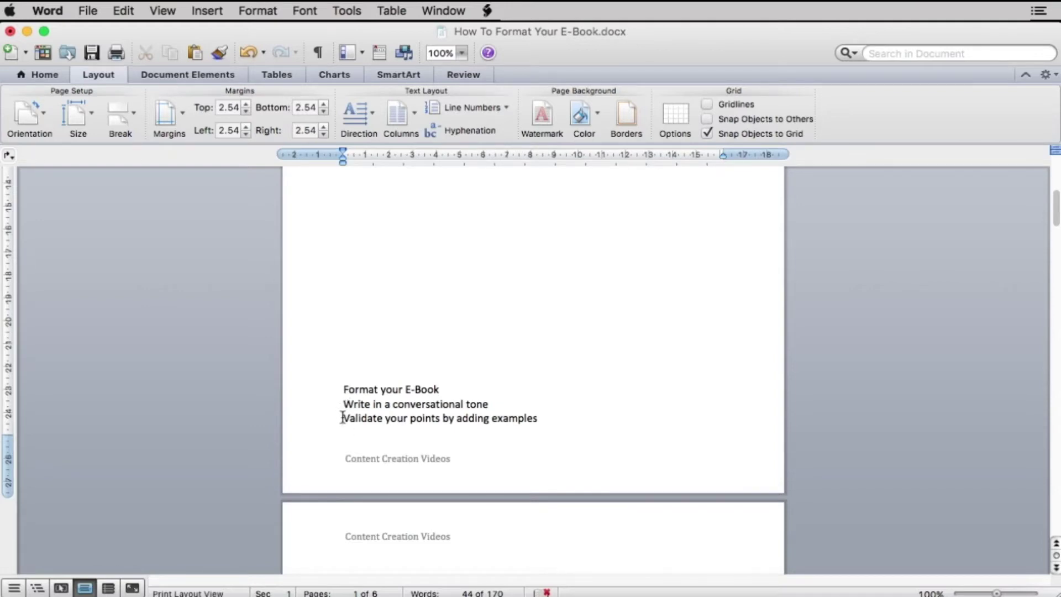
pyautogui.press('super+Return')
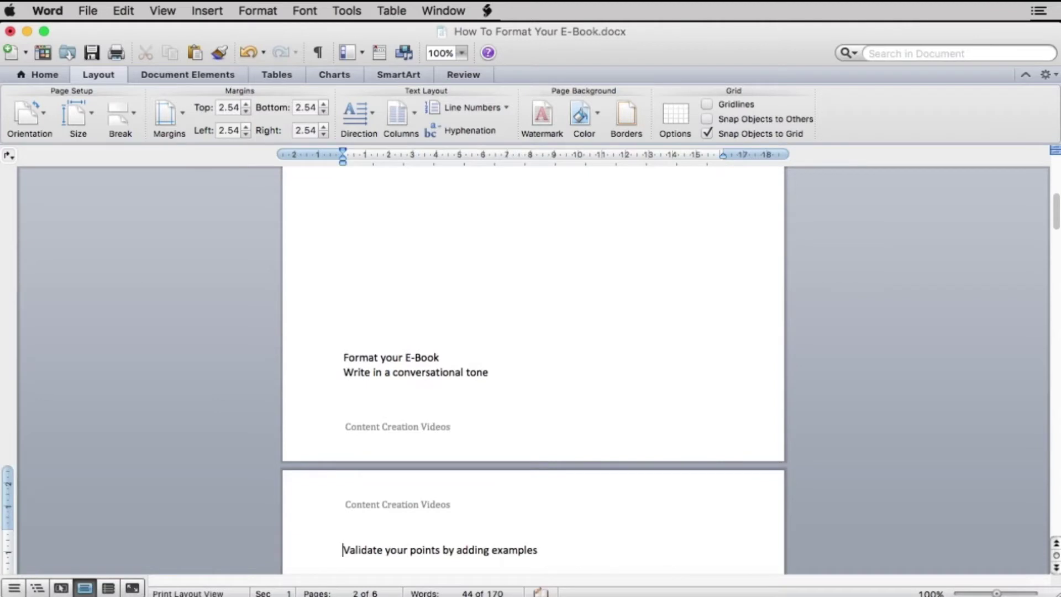
pyautogui.scroll(-4, 533, 370)
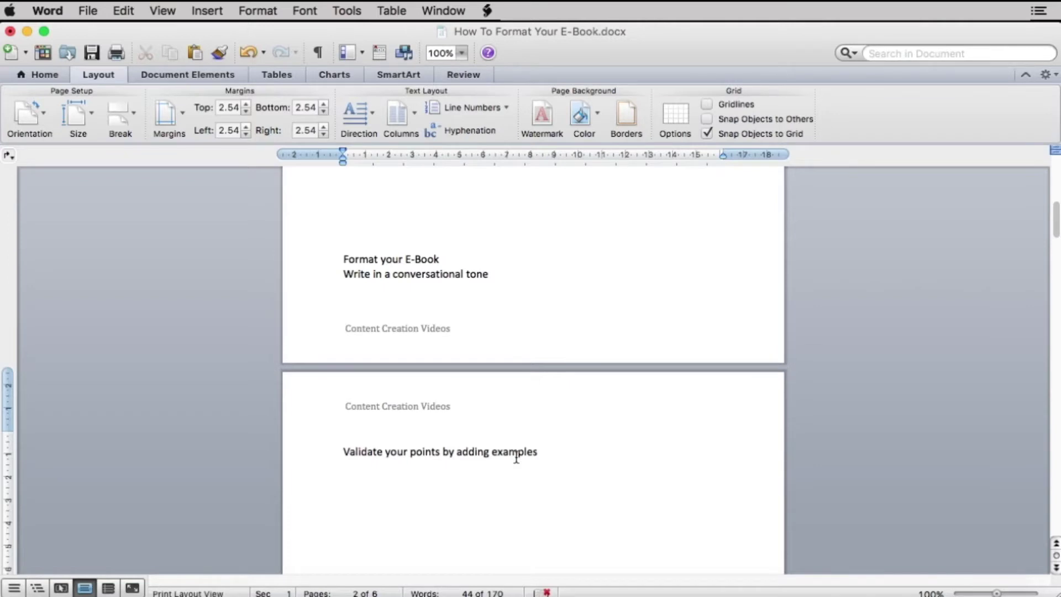
pyautogui.scroll(-5, 516, 458)
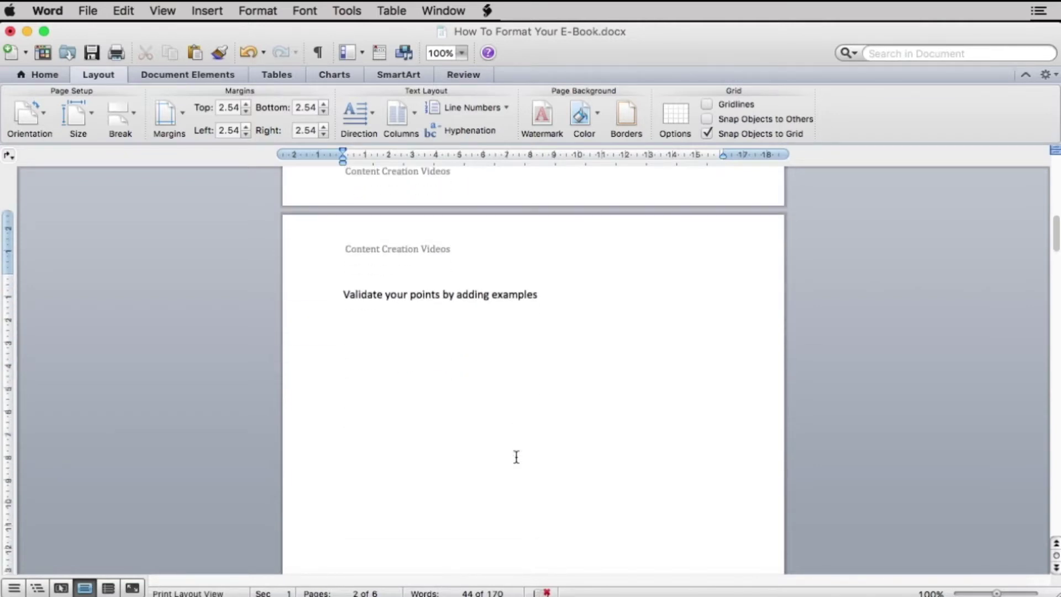
pyautogui.scroll(8, 516, 456)
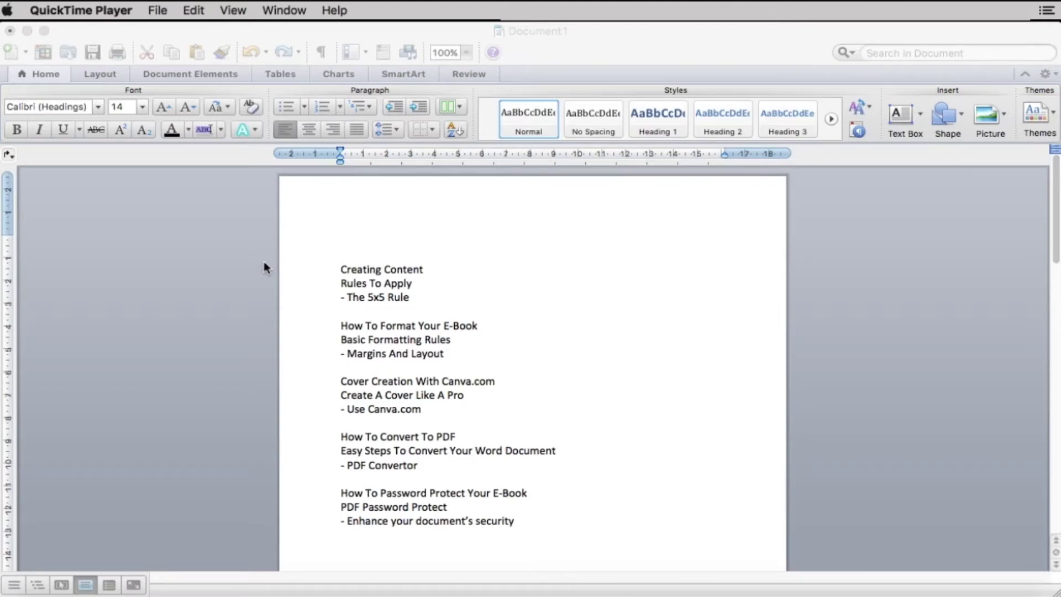
# Step: Insert an automatic Classic table of contents above the chapter list in Document1
pyautogui.click(209, 70)
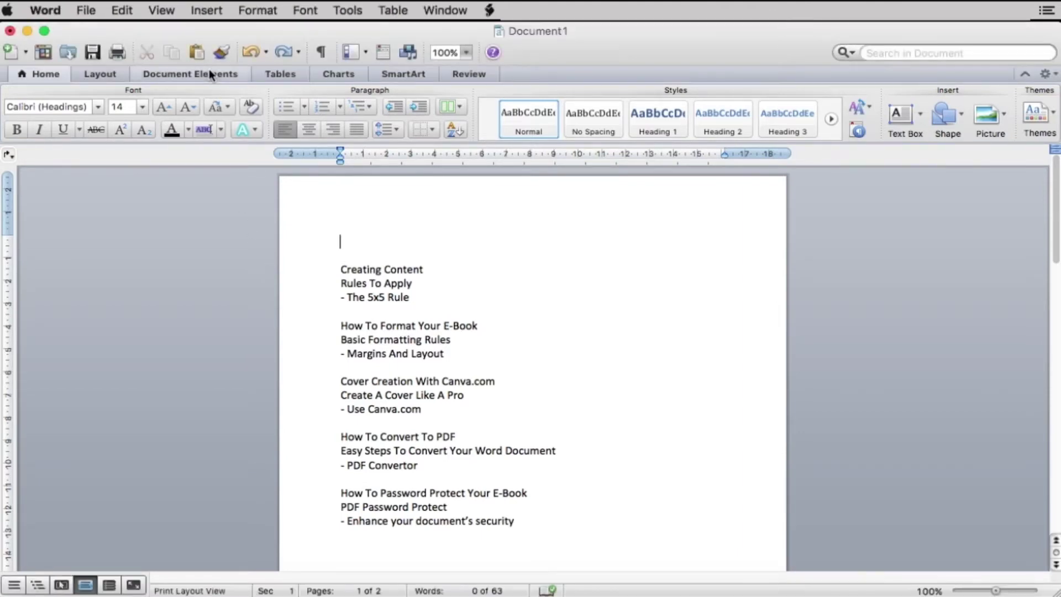
pyautogui.click(209, 71)
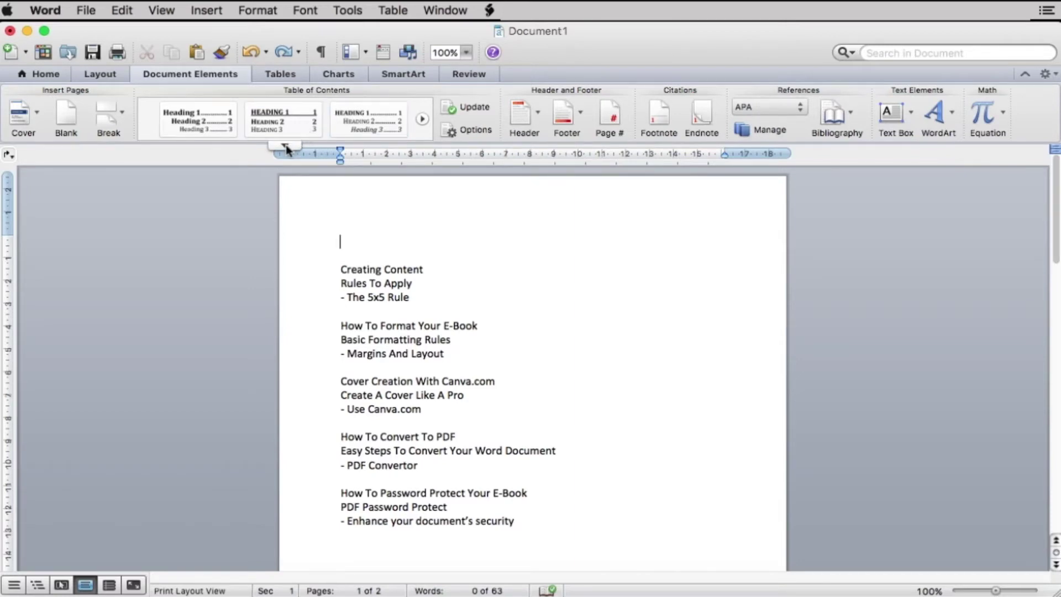
pyautogui.click(285, 147)
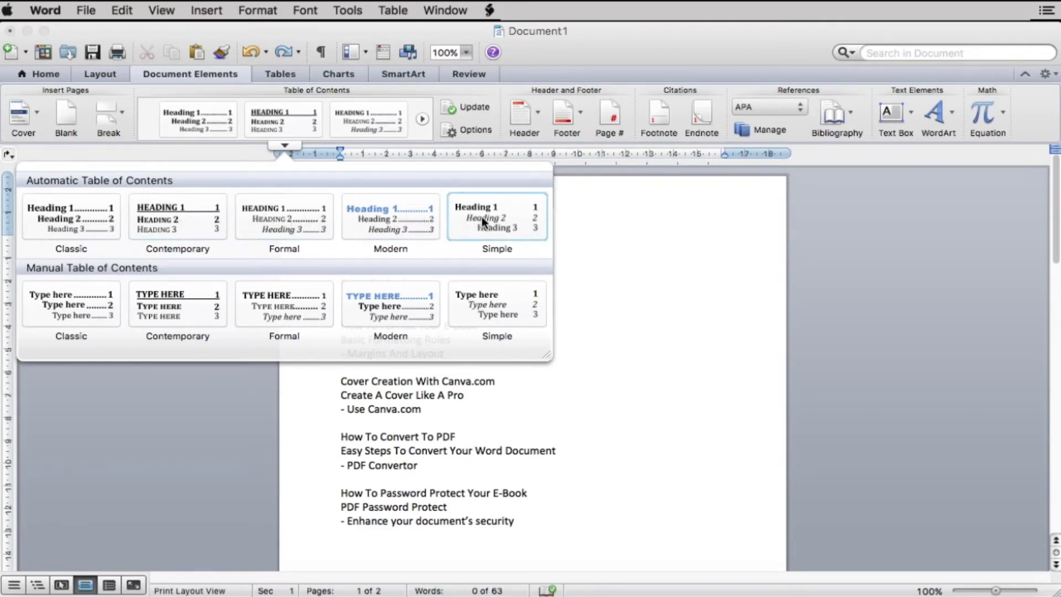
pyautogui.click(93, 220)
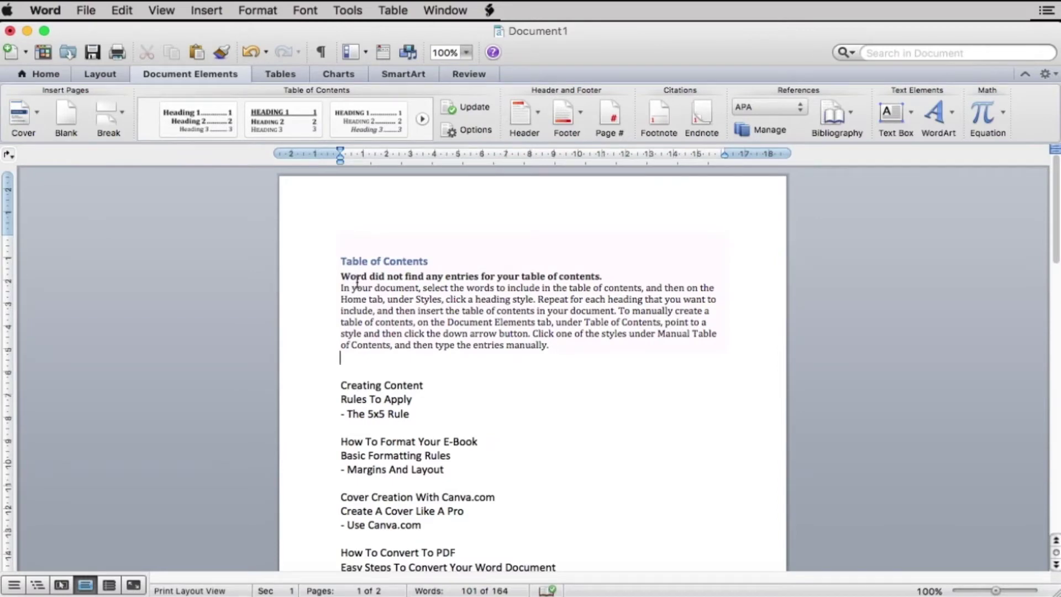
pyautogui.click(356, 283)
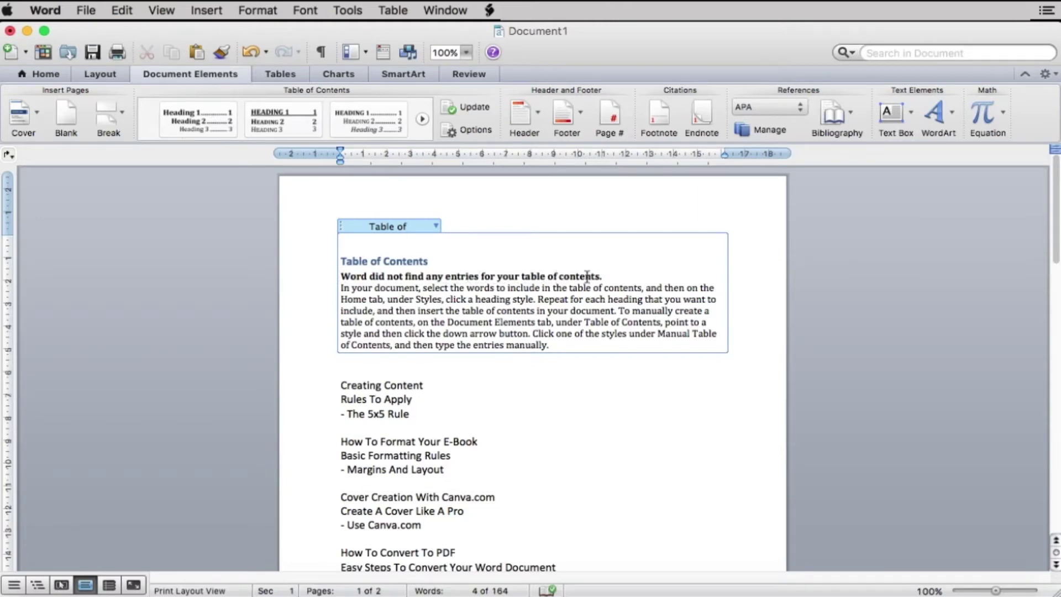
# Step: Apply the Heading 1 style to the "Creating Content" line below the table of contents
pyautogui.click(64, 75)
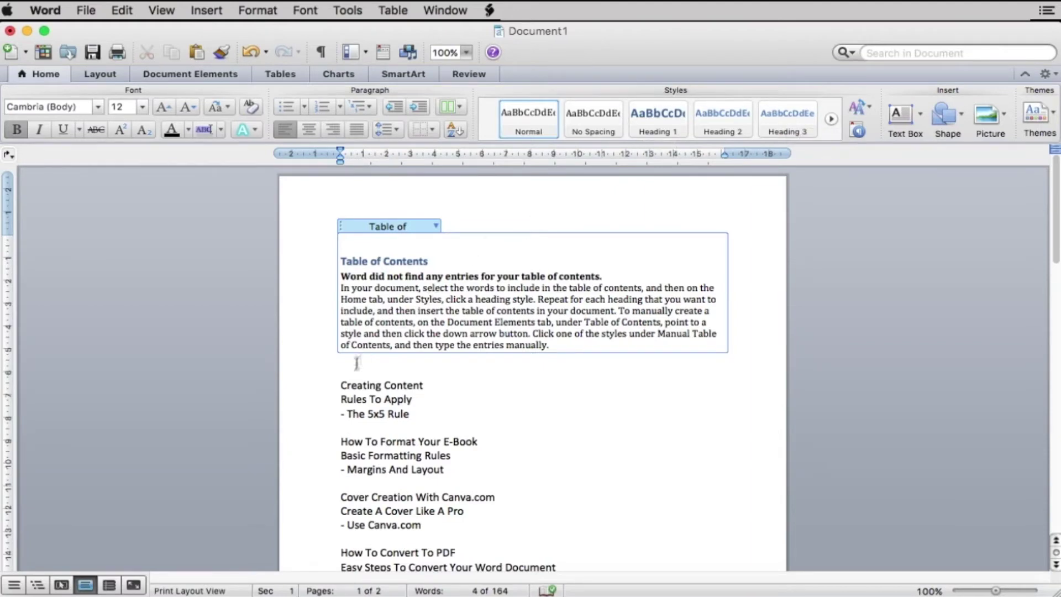
pyautogui.click(339, 385)
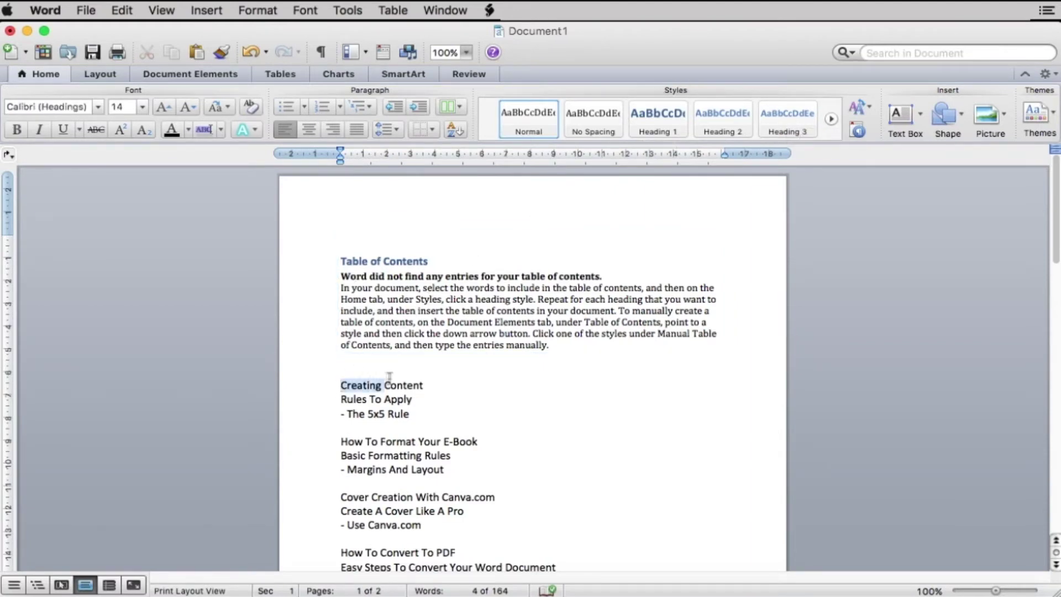
pyautogui.click(425, 383)
pyautogui.moveTo(369, 385); pyautogui.dragTo(341, 385)
pyautogui.moveTo(340, 381); pyautogui.dragTo(450, 381)
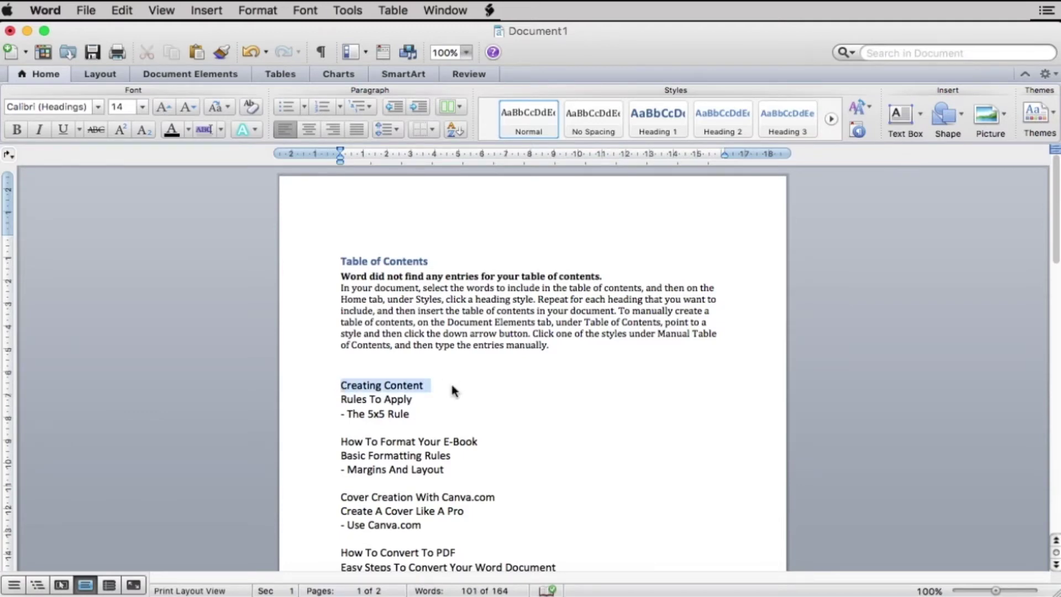
pyautogui.click(644, 125)
# Step: Apply the Heading 1 style to the lines "How To Format Your E-Book" and "Cover Creation With Canva.com"
pyautogui.scroll(-5, 493, 463)
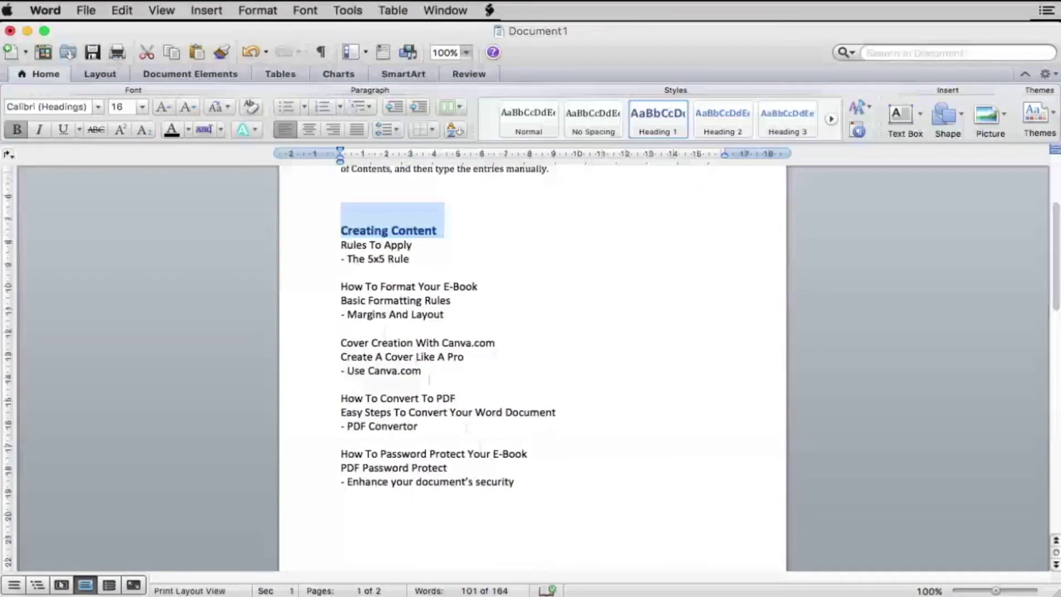
pyautogui.click(339, 287)
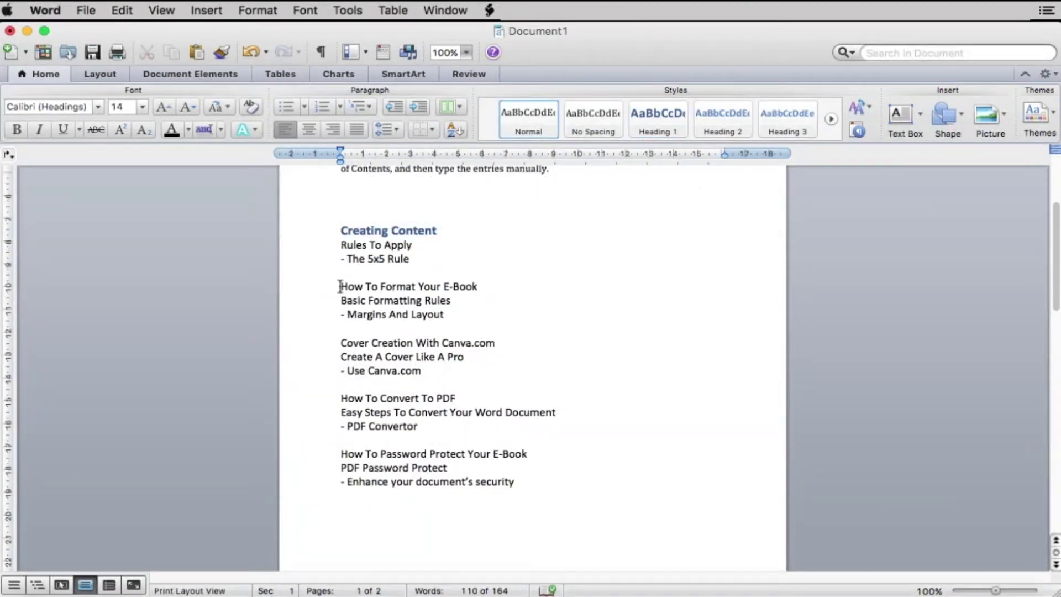
pyautogui.moveTo(339, 286); pyautogui.dragTo(495, 286)
pyautogui.click(670, 115)
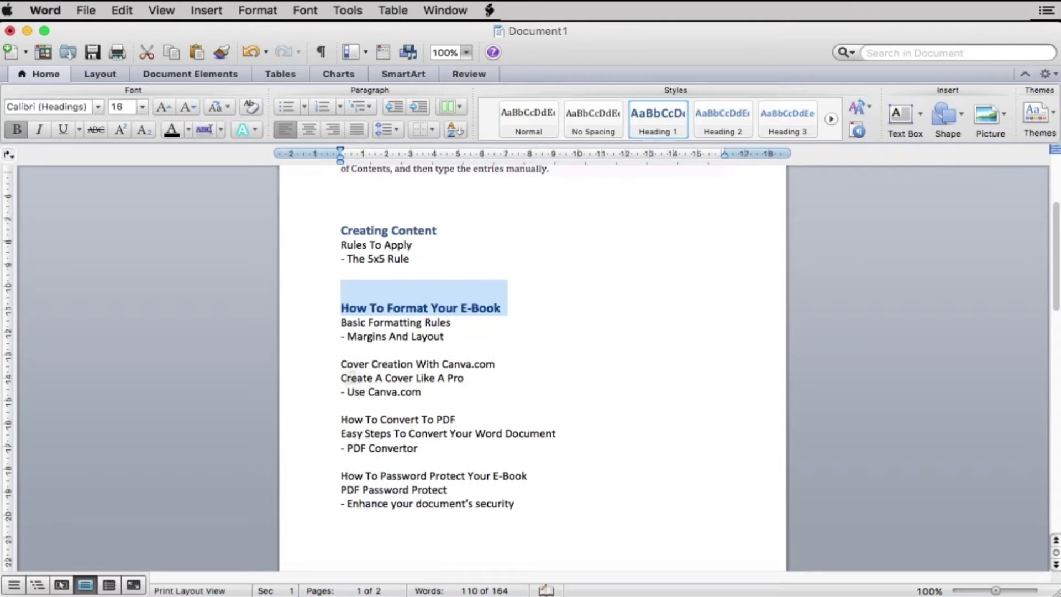
pyautogui.moveTo(337, 365); pyautogui.dragTo(517, 362)
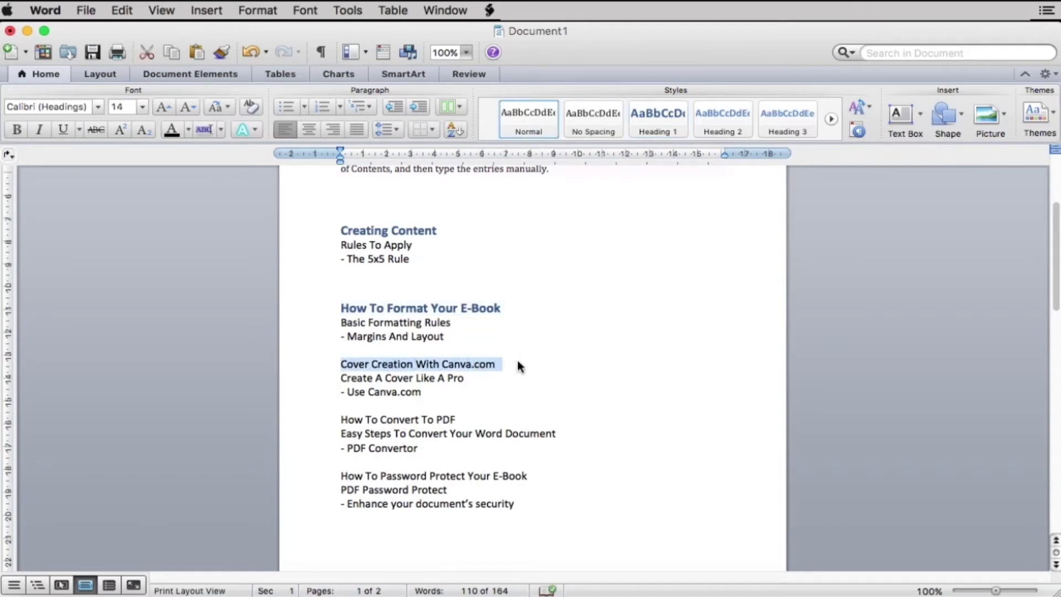
pyautogui.click(655, 136)
pyautogui.scroll(-3, 572, 393)
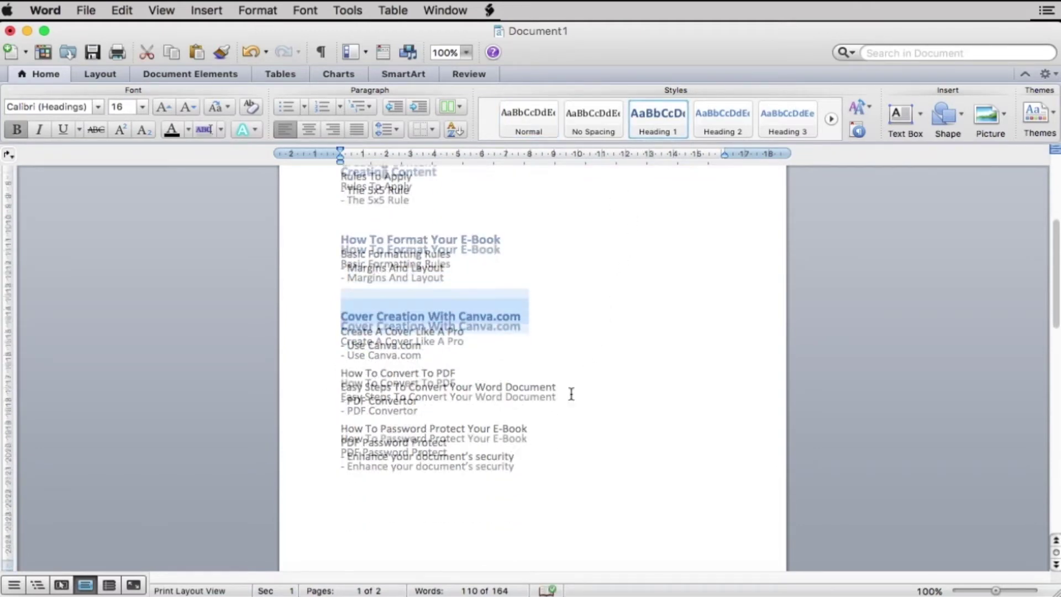
# Step: Apply the Heading 1 style to the lines "How To Convert To PDF" and "How To Password Protect Your E-Book"
pyautogui.moveTo(340, 314); pyautogui.dragTo(480, 316)
pyautogui.click(657, 126)
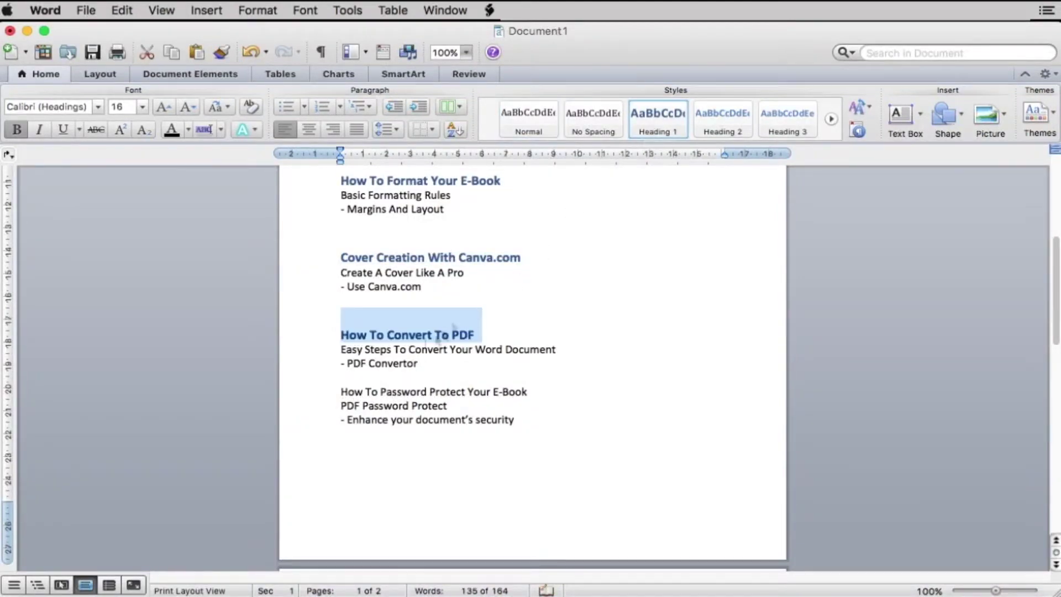
# Step: Apply the Heading 2 style to the "Rules To Apply" line under "Creating Content"
pyautogui.scroll(5, 467, 318)
pyautogui.click(339, 344)
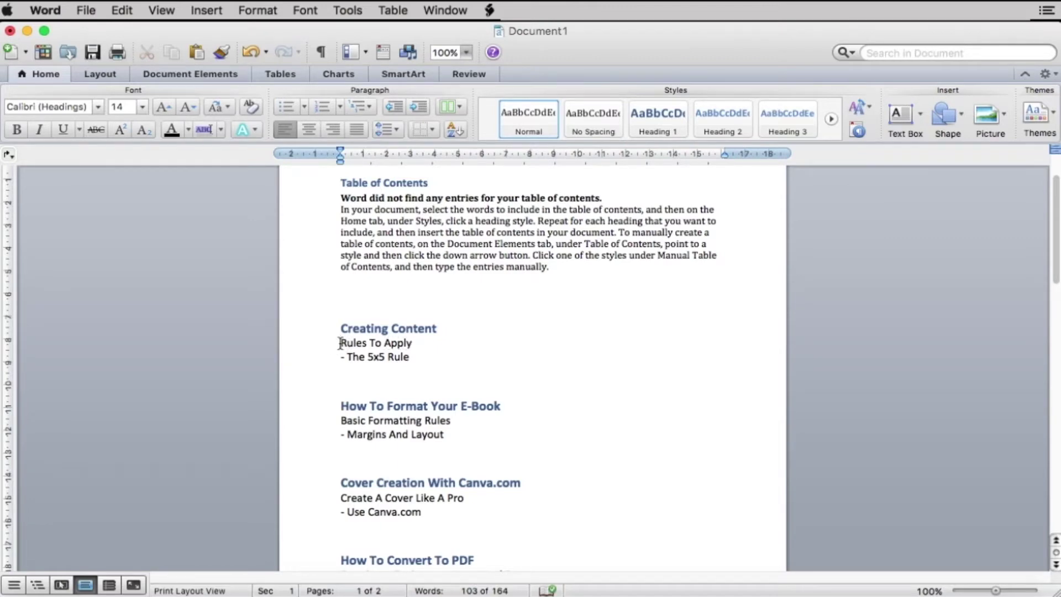
pyautogui.moveTo(339, 344); pyautogui.dragTo(429, 344)
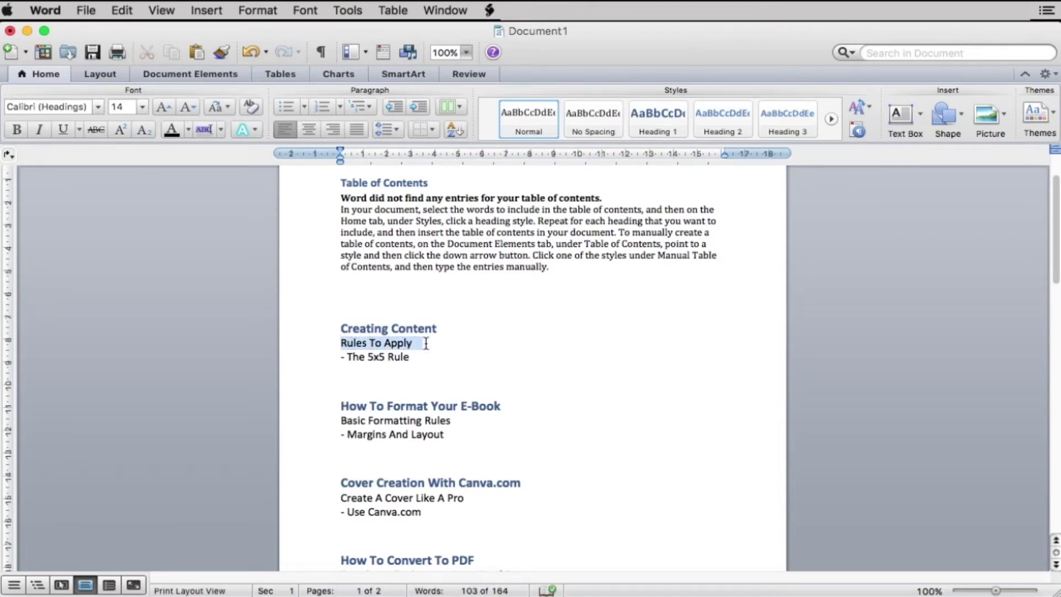
pyautogui.click(748, 122)
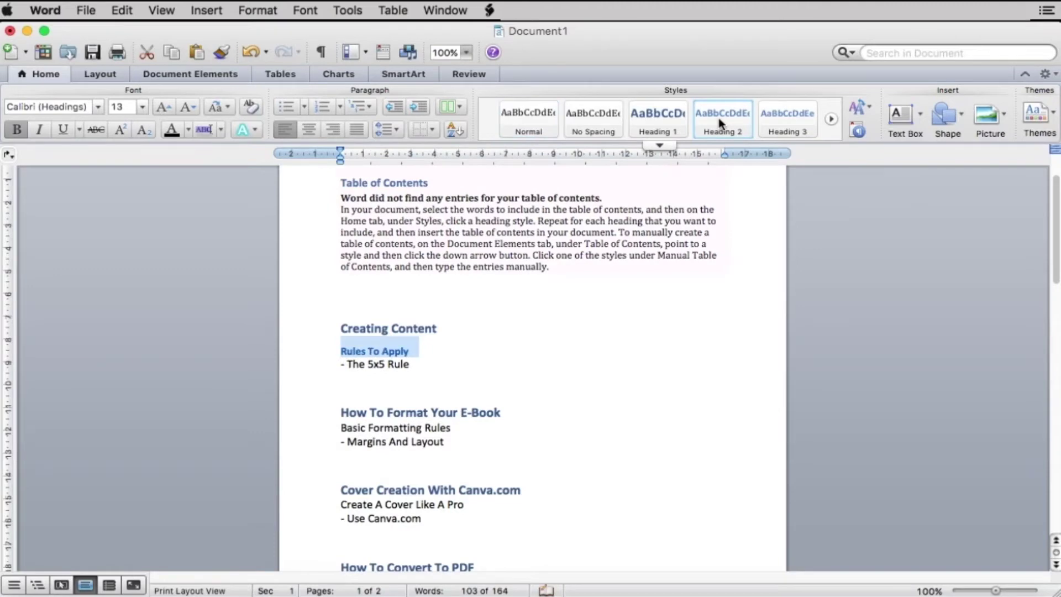
pyautogui.click(494, 372)
# Step: Apply the Heading 2 style to the lines "Basic Formatting Rules" and "Create A Cover Like A Pro"
pyautogui.scroll(-5, 494, 372)
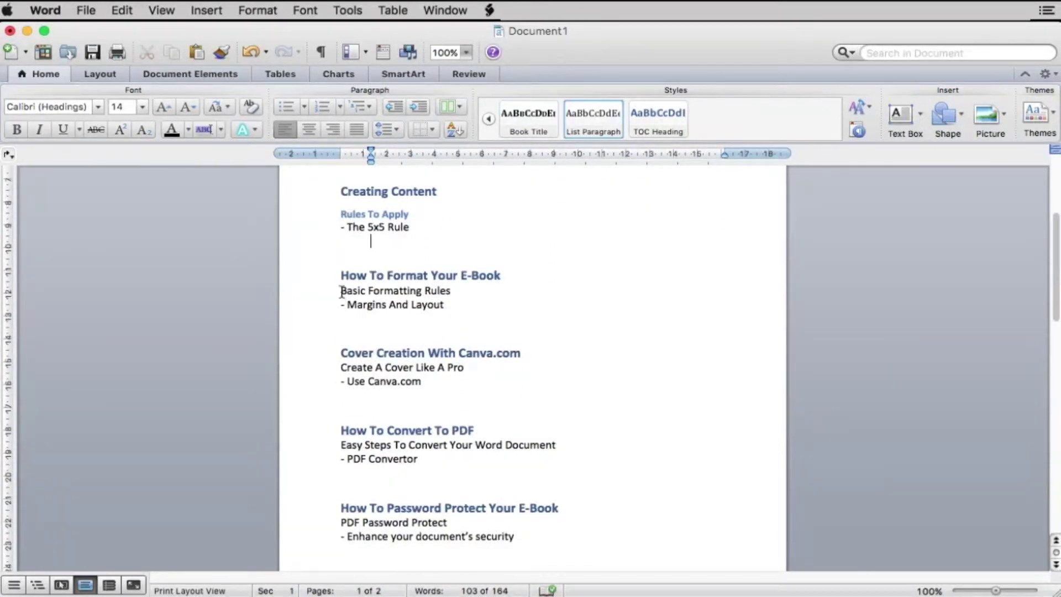
pyautogui.click(340, 291)
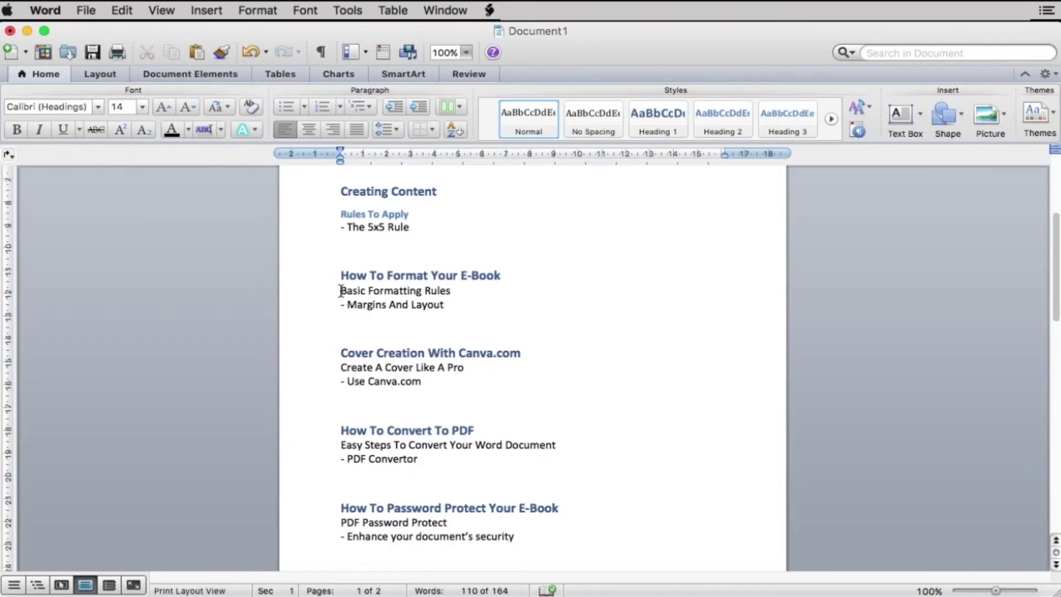
pyautogui.moveTo(341, 291); pyautogui.dragTo(463, 291)
pyautogui.click(719, 126)
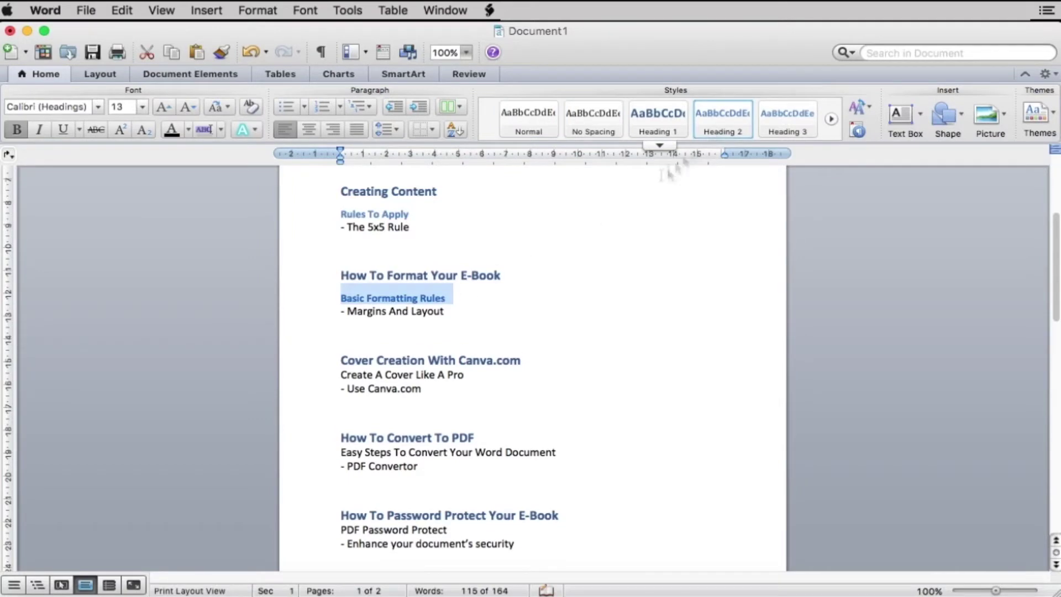
pyautogui.moveTo(340, 378); pyautogui.dragTo(465, 379)
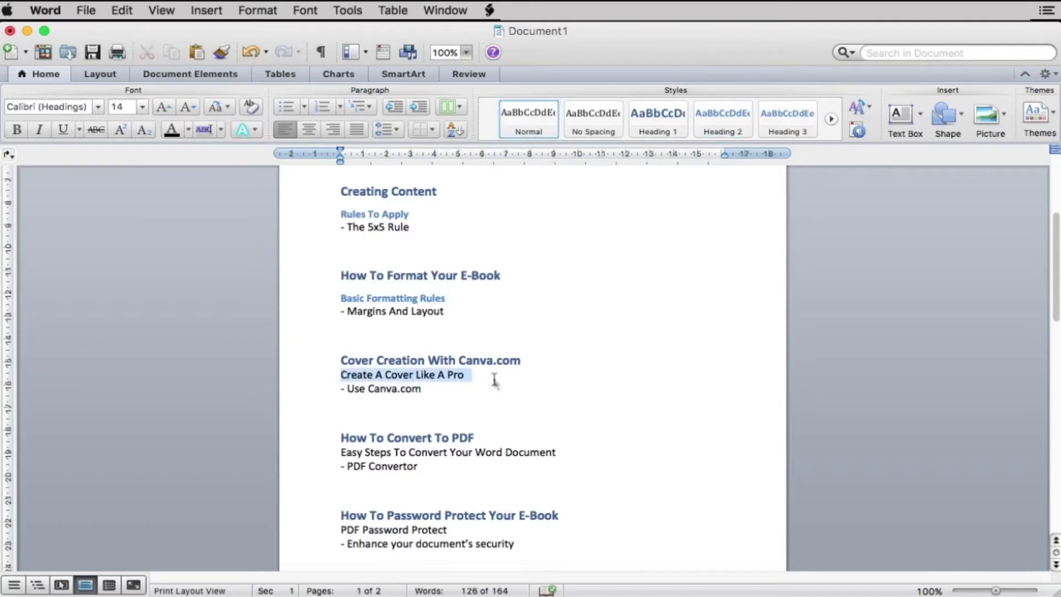
pyautogui.click(718, 126)
# Step: Apply the Heading 2 style to the lines "Easy Steps To Convert Your Word Document" and "PDF Password Protect"
pyautogui.scroll(-5, 630, 252)
pyautogui.moveTo(340, 302); pyautogui.dragTo(558, 303)
pyautogui.click(718, 126)
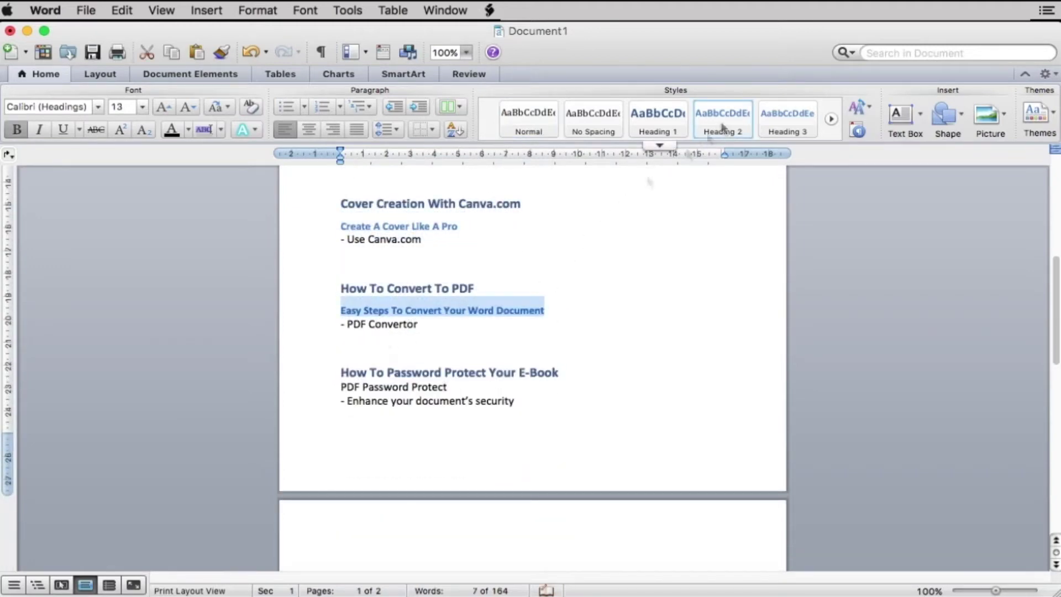
pyautogui.moveTo(340, 387); pyautogui.dragTo(464, 388)
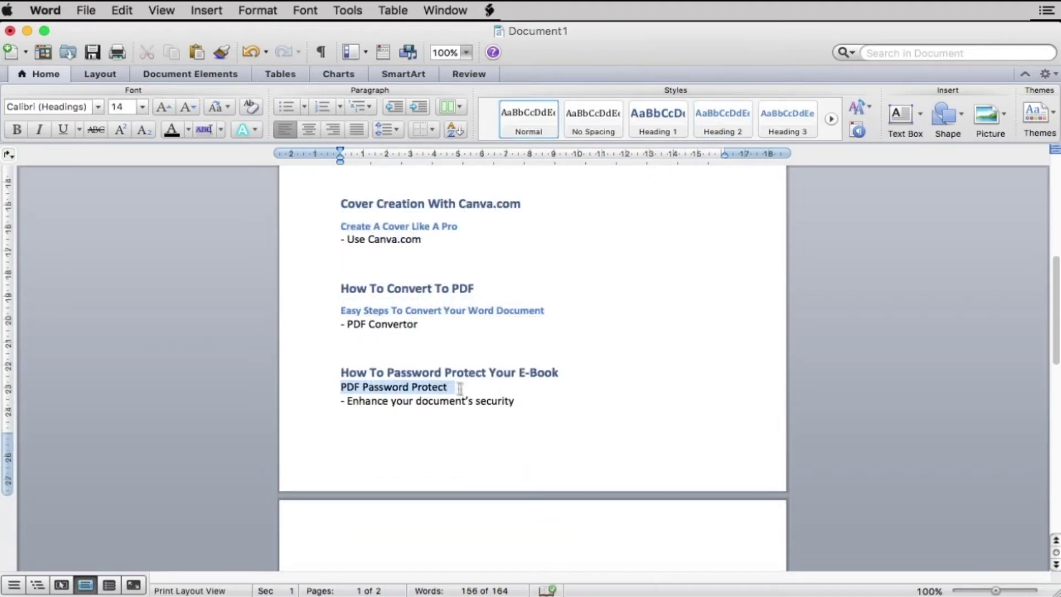
pyautogui.click(720, 125)
pyautogui.click(576, 333)
# Step: Update the table of contents at the start of the document so it lists the styled headings
pyautogui.scroll(7, 575, 334)
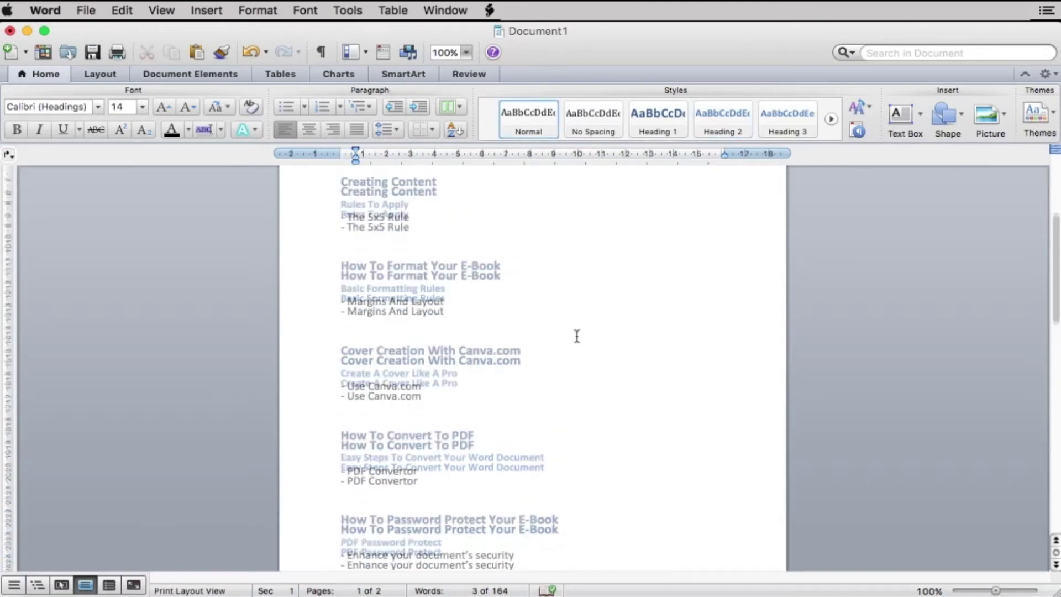
pyautogui.scroll(2, 577, 336)
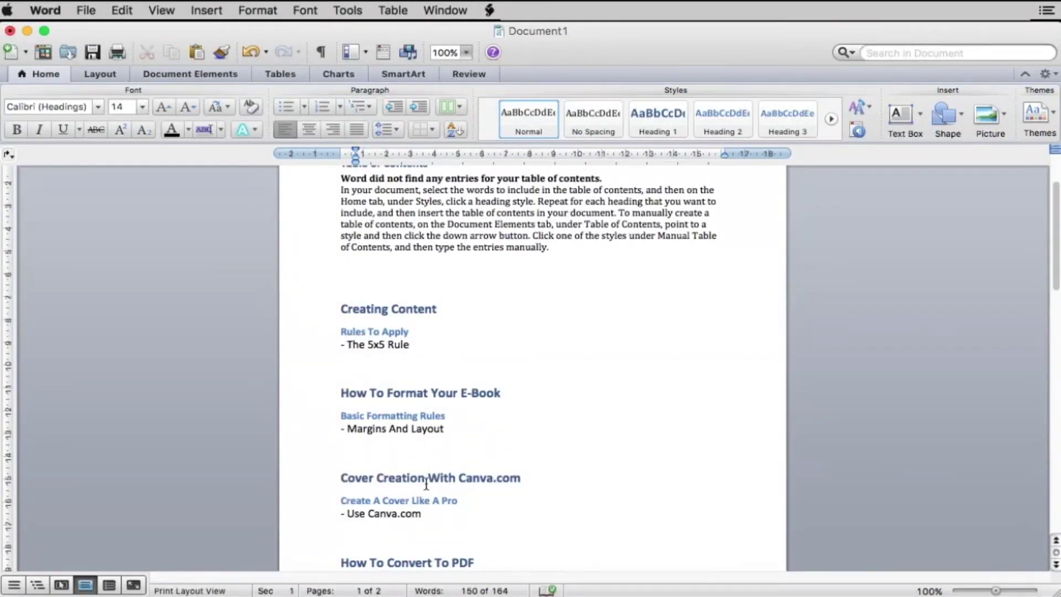
pyautogui.scroll(-4, 426, 484)
pyautogui.scroll(6, 426, 484)
pyautogui.click(432, 264)
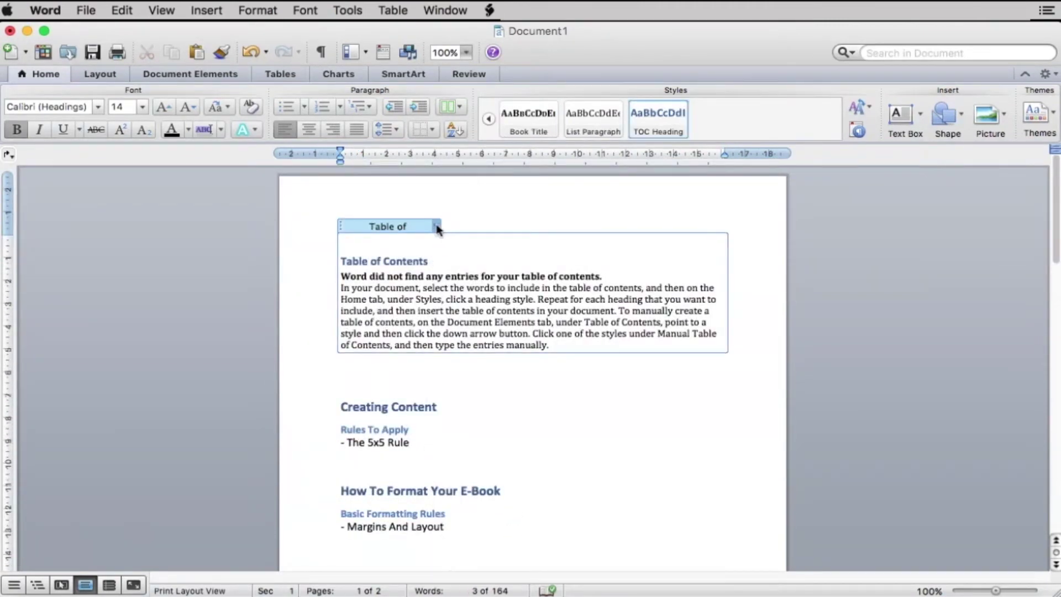
pyautogui.click(436, 227)
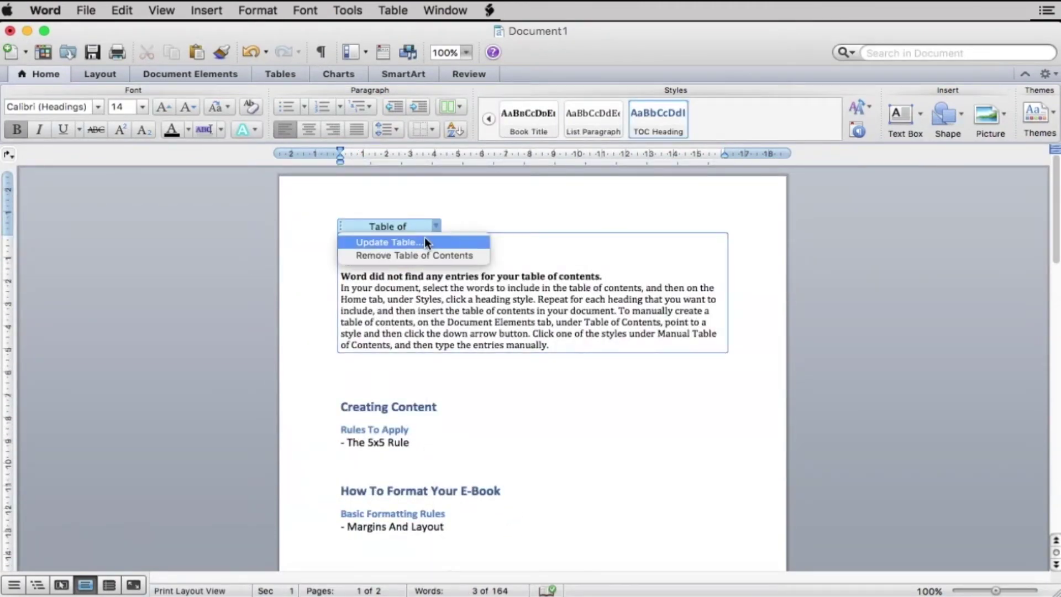
pyautogui.click(424, 238)
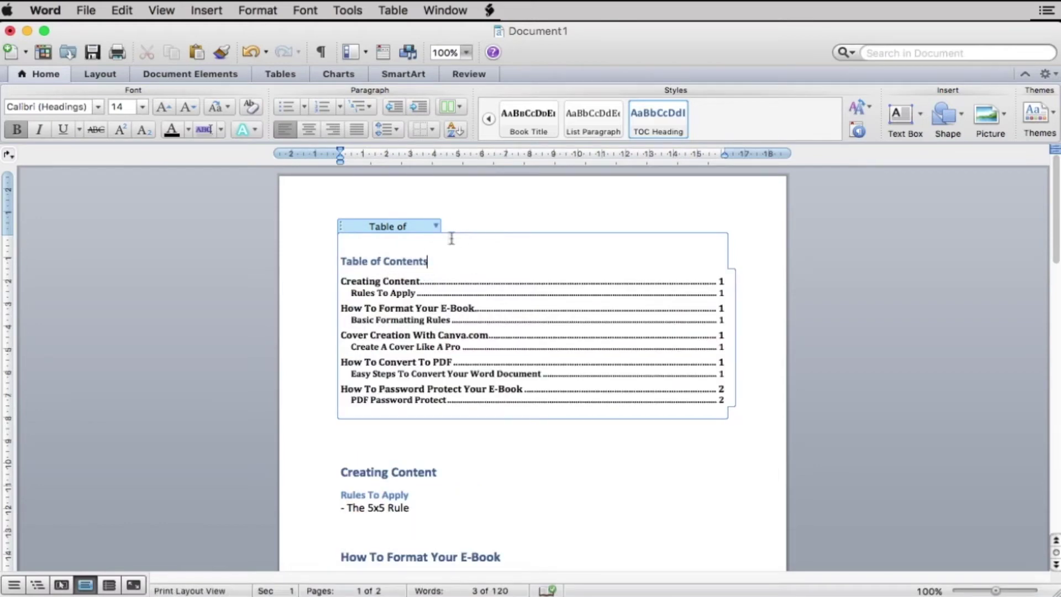
pyautogui.click(544, 450)
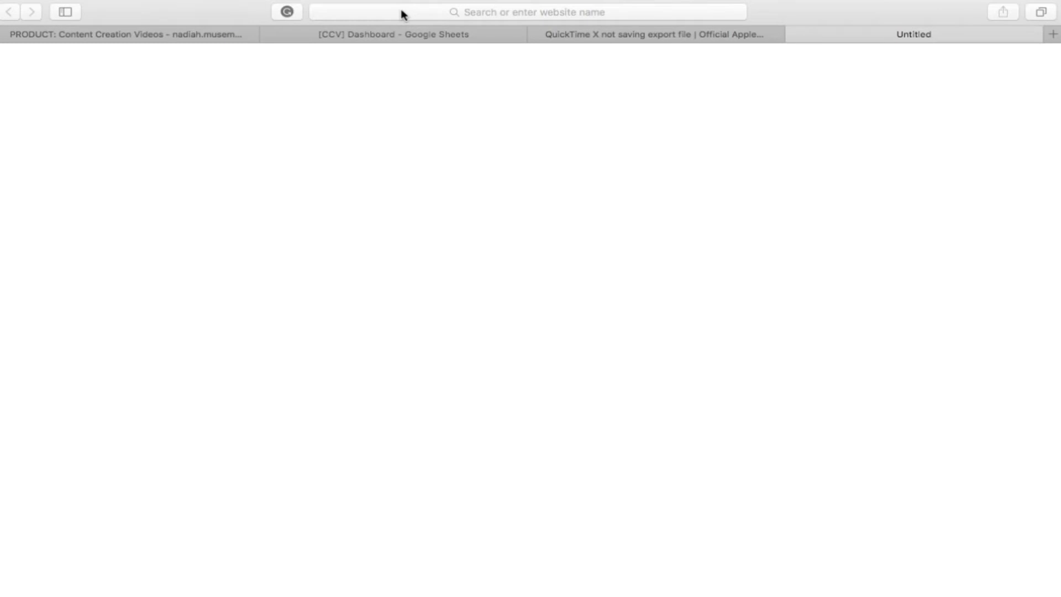
# Step: Open canva.com in the Safari web browser and log in with the prefilled account credentials
pyautogui.click(476, 12)
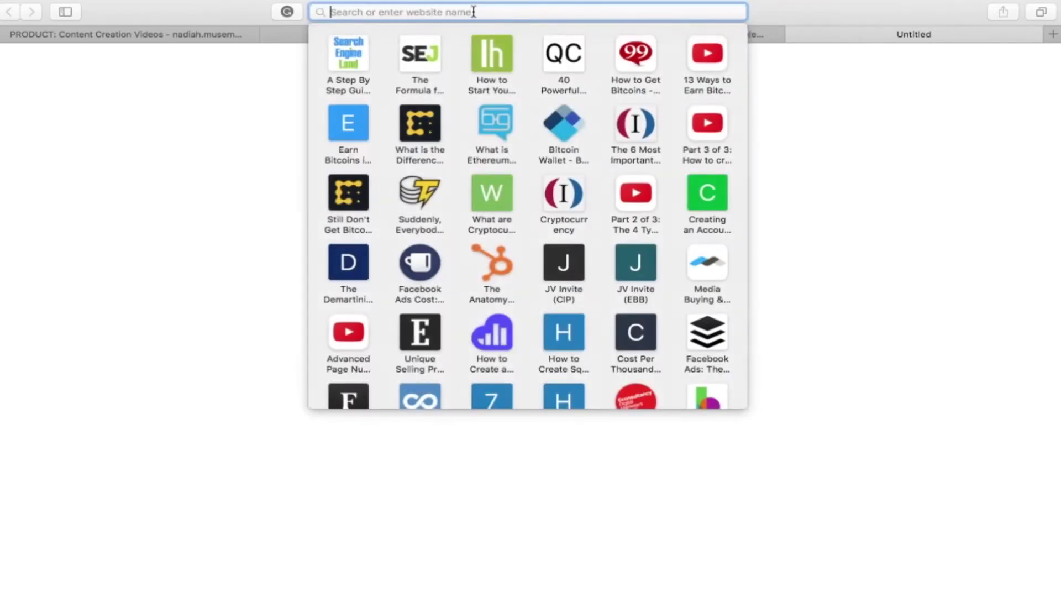
pyautogui.write('canva.com')
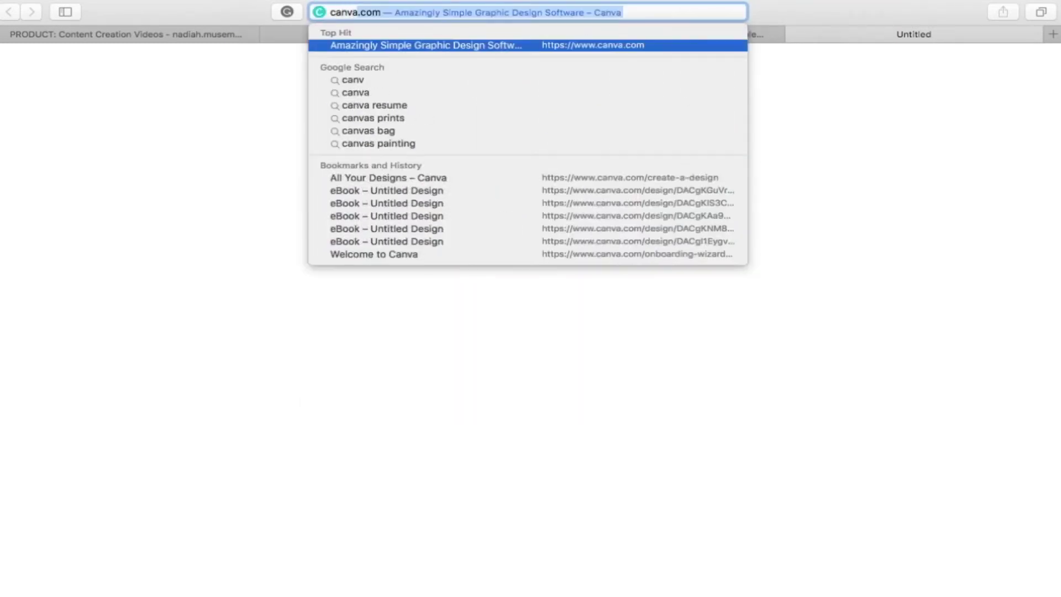
pyautogui.press('Return')
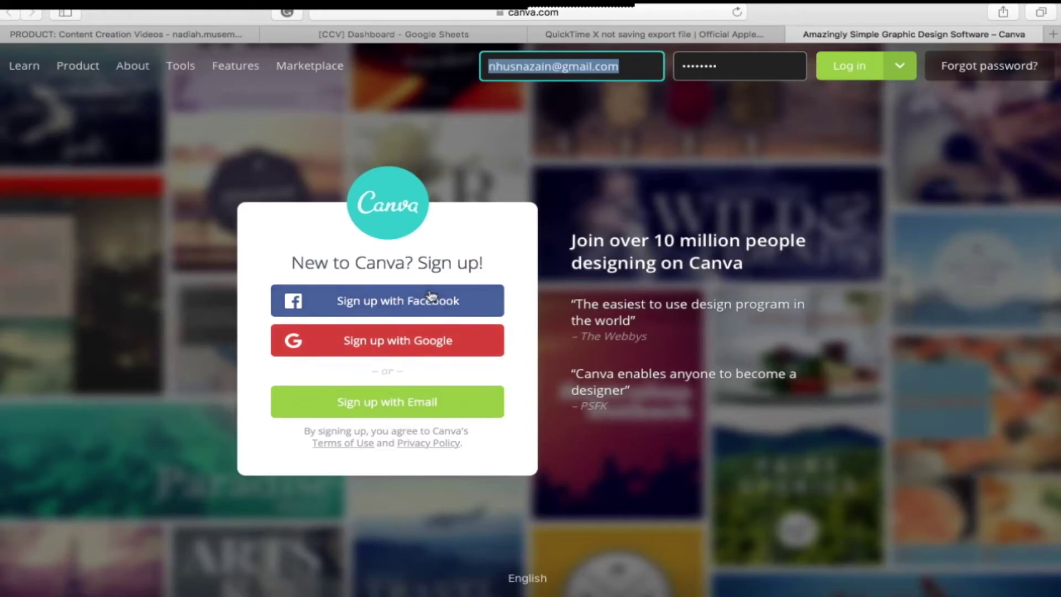
pyautogui.click(849, 71)
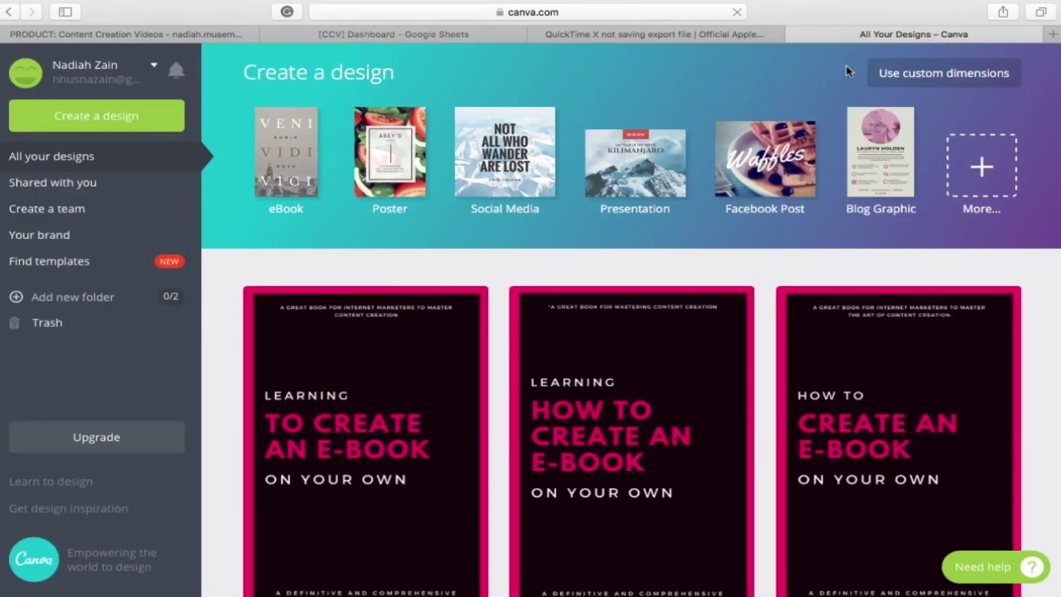
# Step: Browse Canva's design types and create a new blank eBook design
pyautogui.click(158, 116)
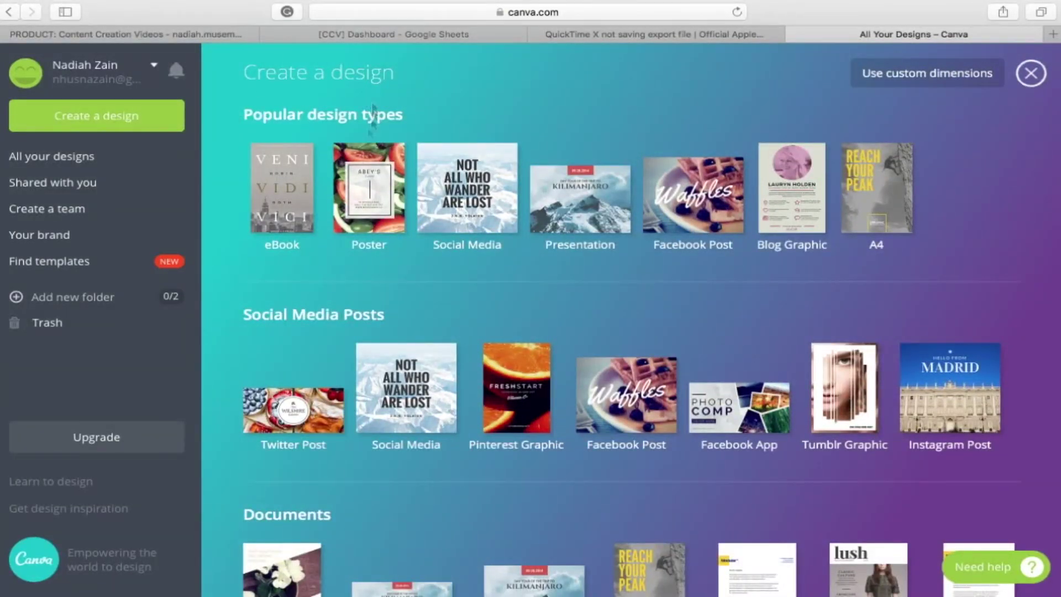
pyautogui.scroll(-10, 307, 235)
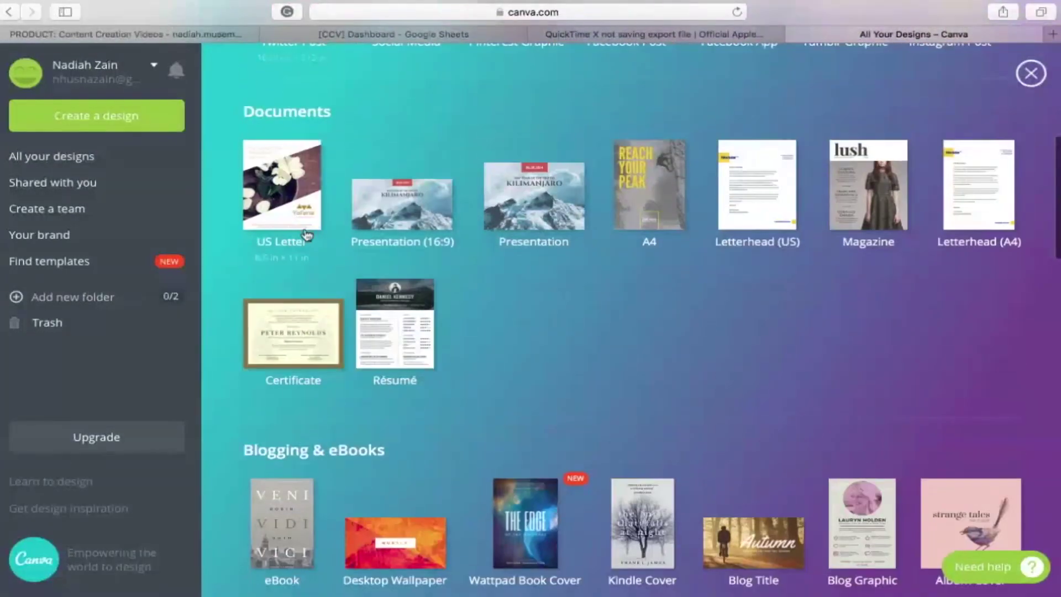
pyautogui.scroll(-5, 307, 235)
pyautogui.scroll(-2, 307, 234)
pyautogui.scroll(1, 307, 235)
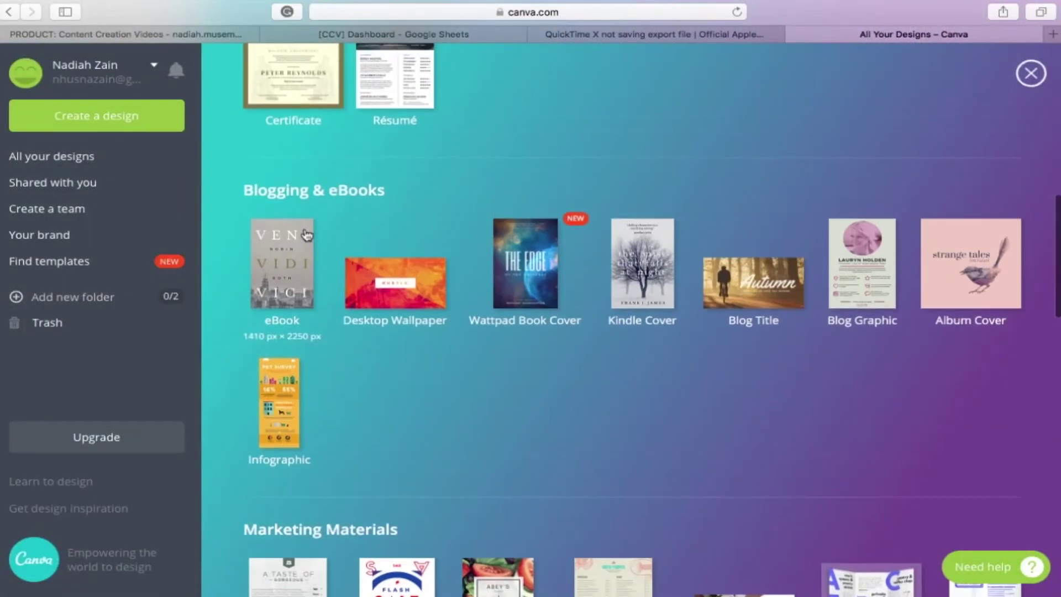
pyautogui.scroll(15, 403, 199)
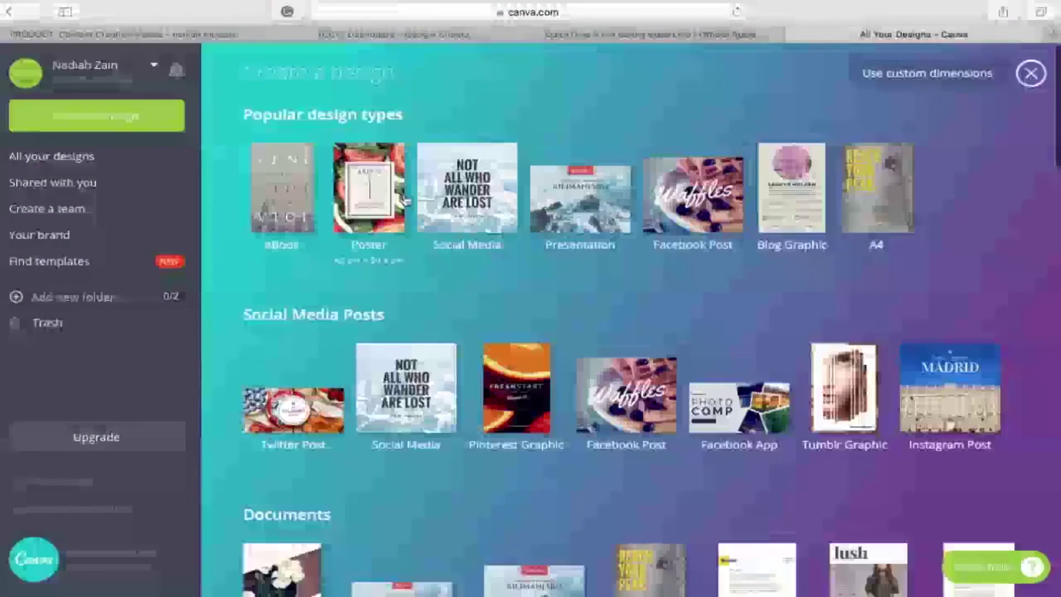
pyautogui.click(277, 205)
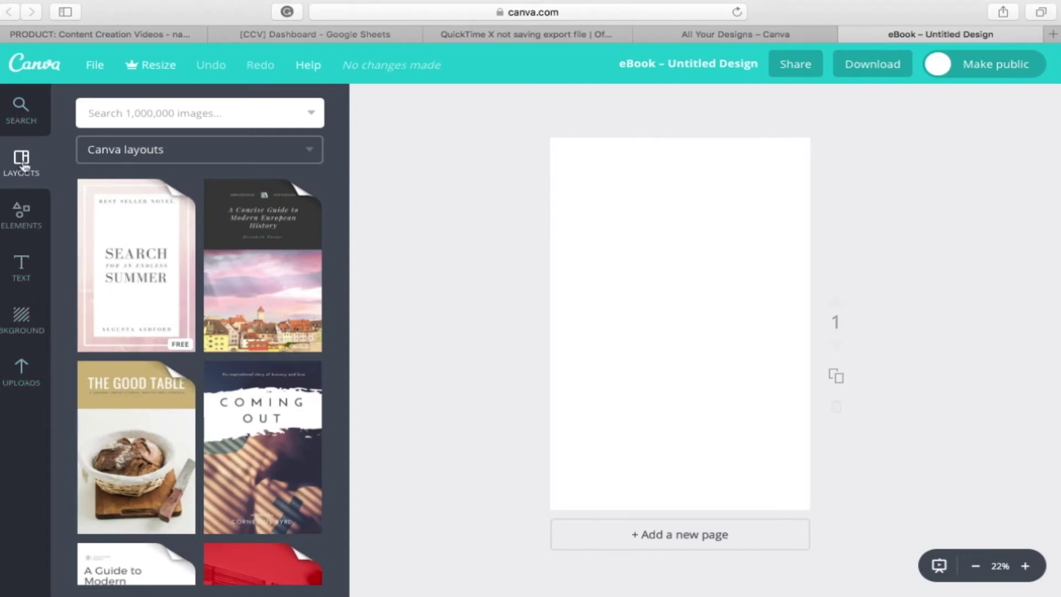
# Step: Look through the ready-made Canva layouts available for the eBook cover
pyautogui.scroll(-8, 135, 301)
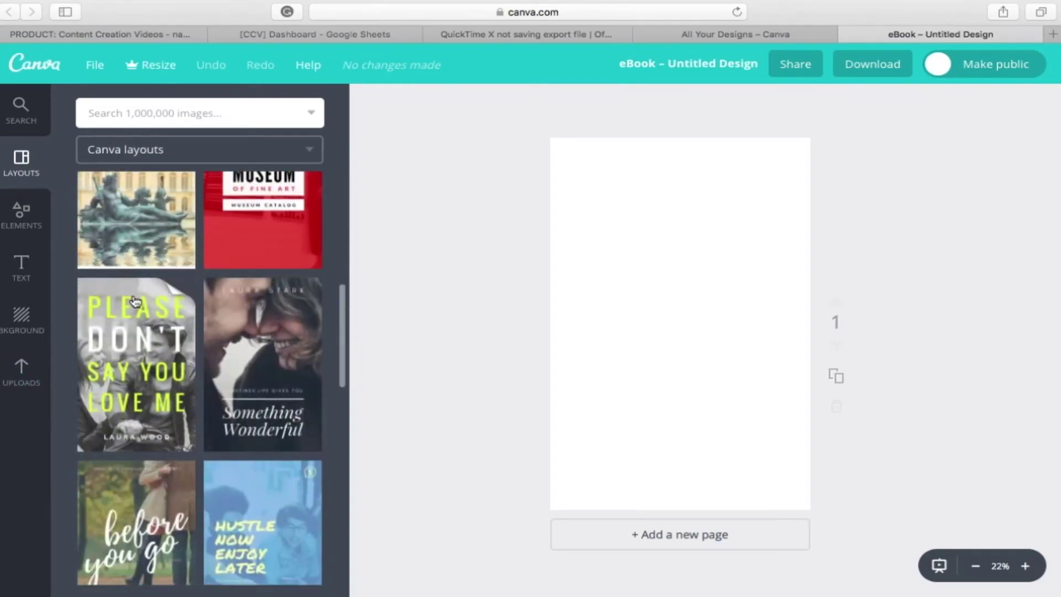
pyautogui.scroll(-15, 136, 301)
pyautogui.scroll(8, 137, 296)
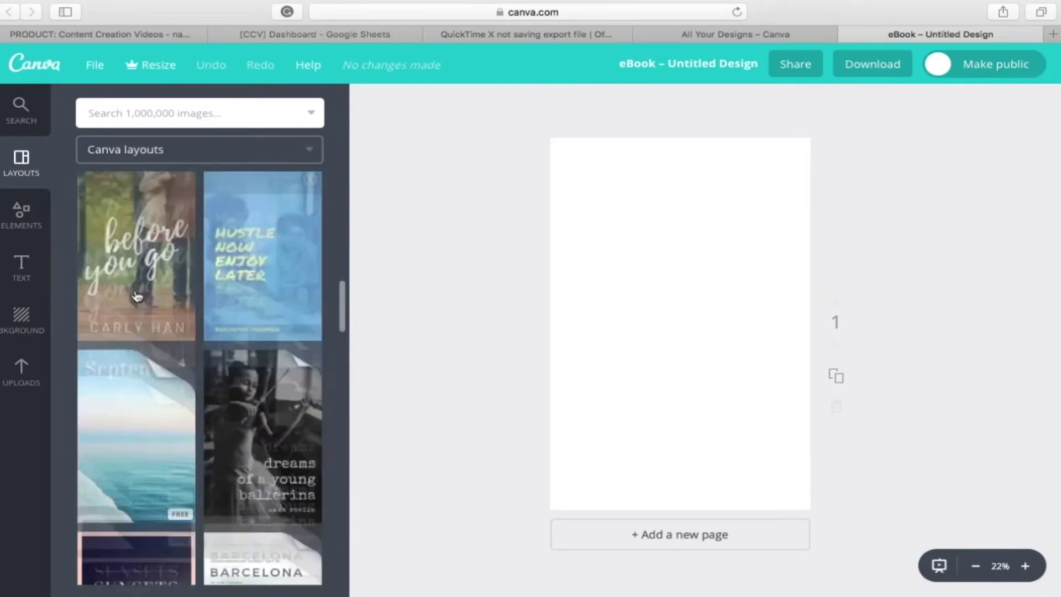
pyautogui.scroll(8, 137, 296)
# Step: Examine the element categories, looking through the Free Photos and Frames collections
pyautogui.click(22, 215)
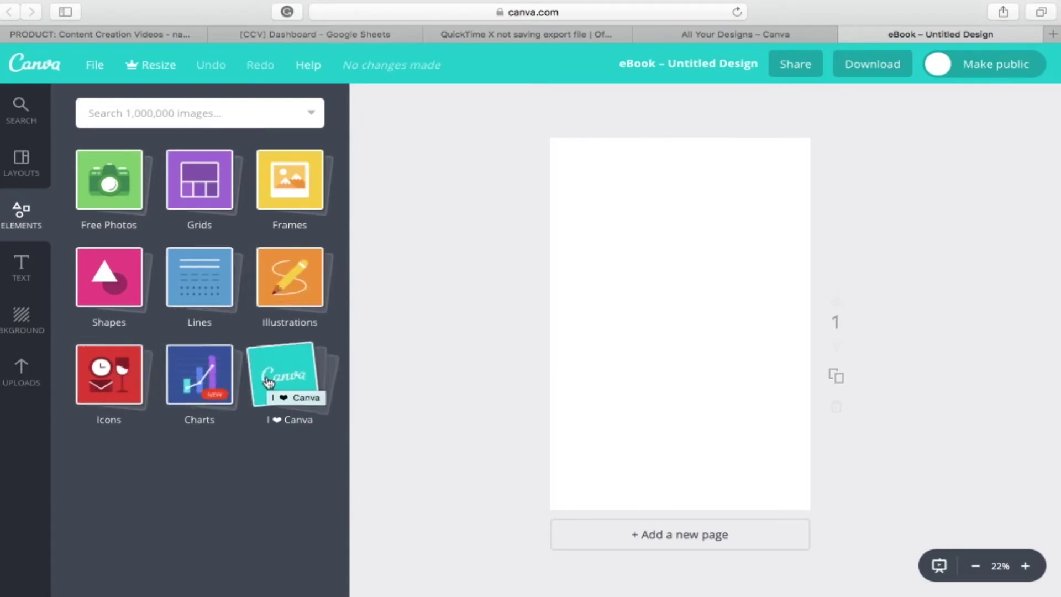
pyautogui.click(121, 200)
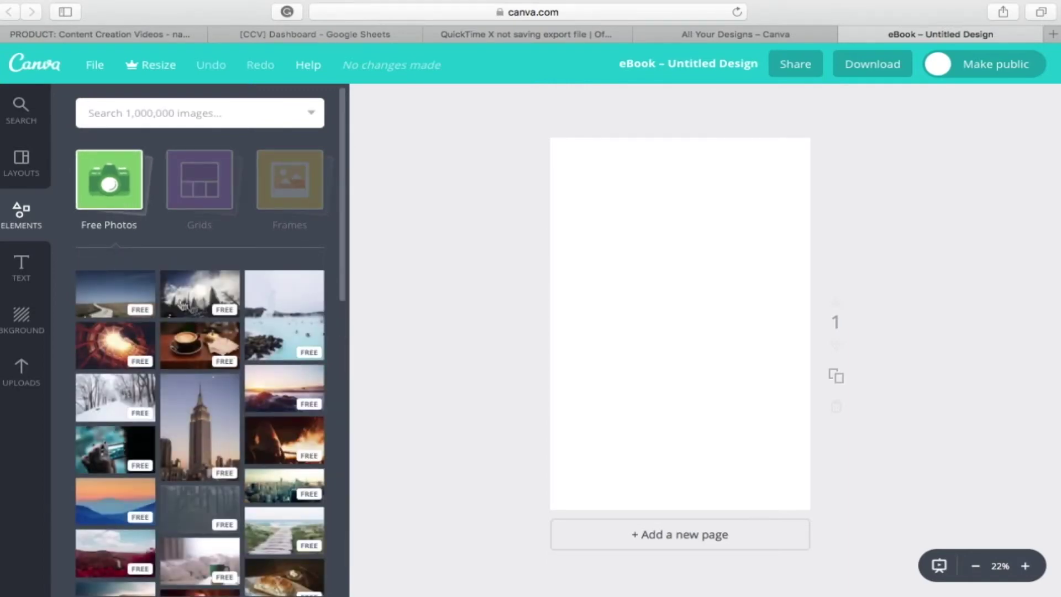
pyautogui.scroll(-10, 200, 498)
pyautogui.scroll(-5, 200, 523)
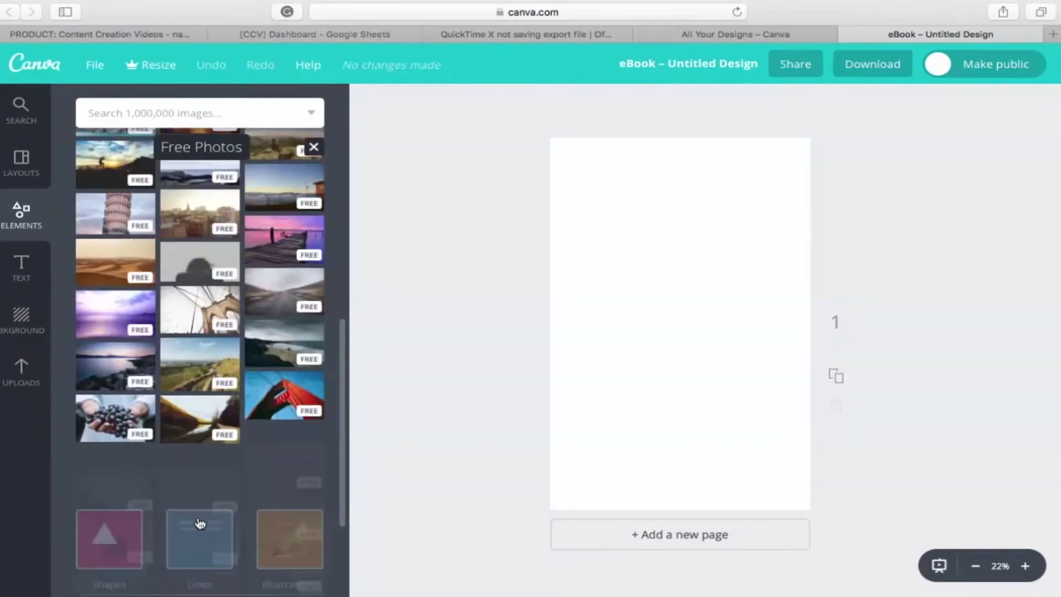
pyautogui.click(314, 147)
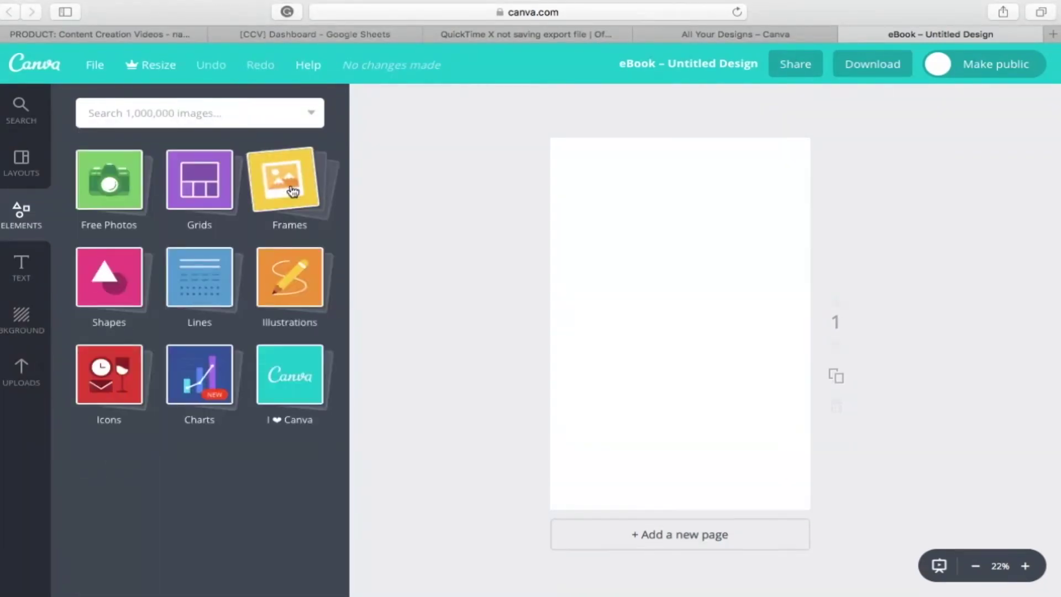
pyautogui.click(293, 191)
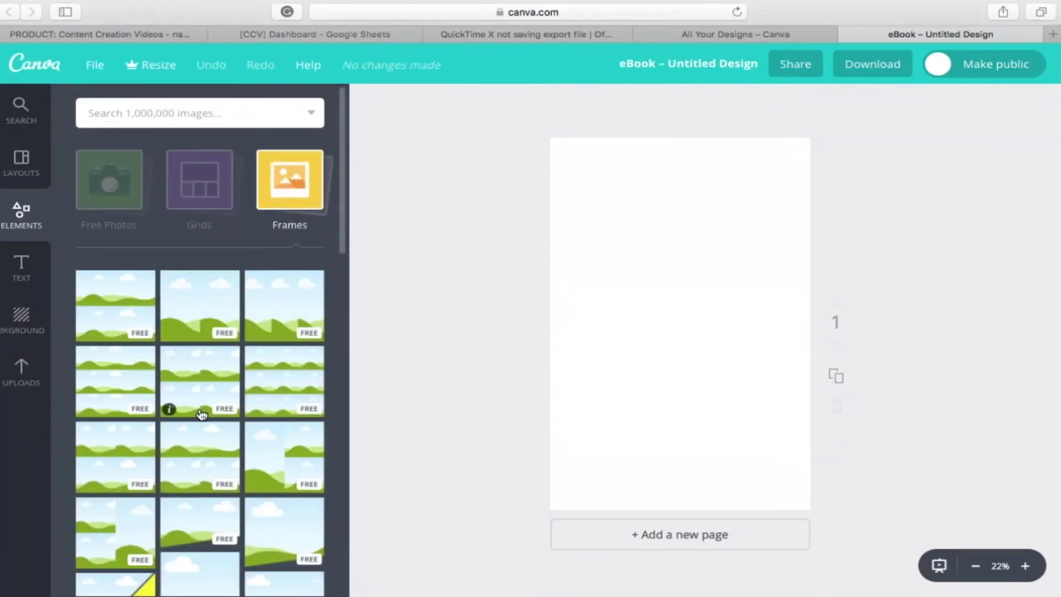
pyautogui.scroll(-5, 201, 415)
# Step: Look through the heading, subheading and decorative text styles offered for the cover
pyautogui.click(22, 268)
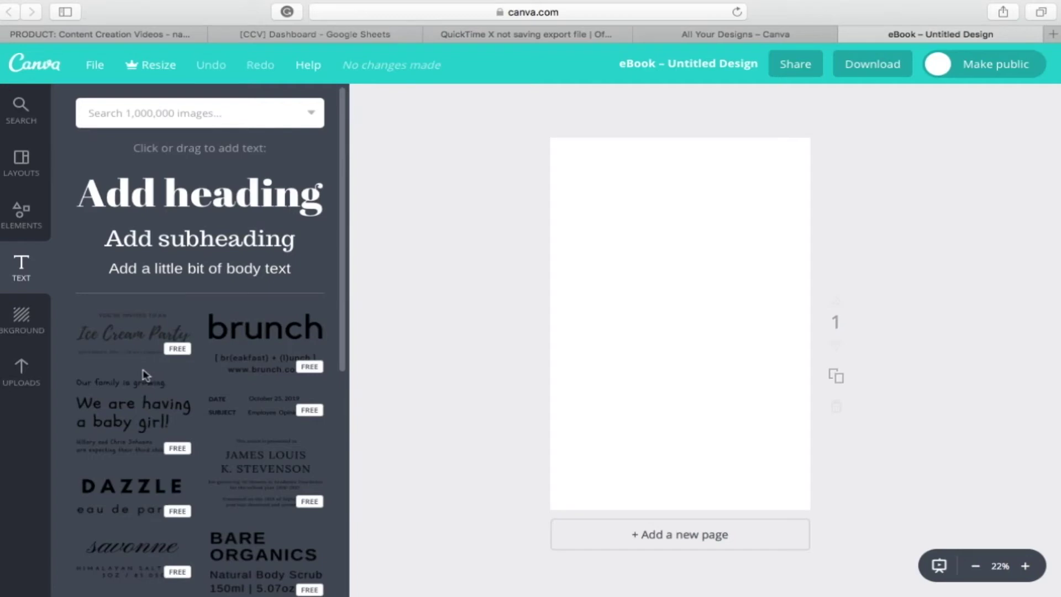
pyautogui.scroll(-6, 144, 374)
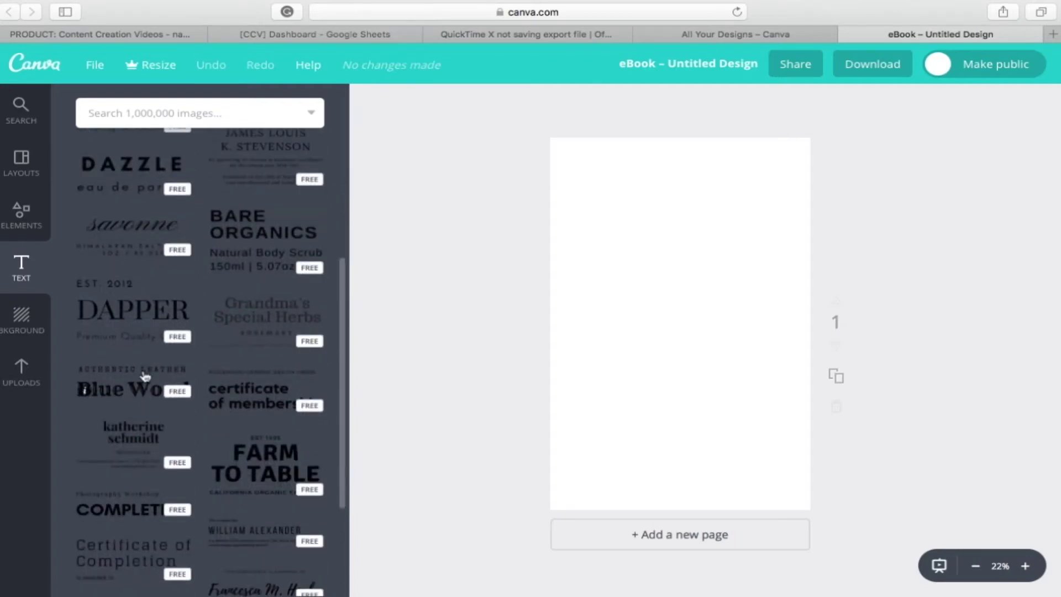
pyautogui.scroll(-3, 145, 374)
pyautogui.scroll(-4, 145, 374)
pyautogui.scroll(-10, 145, 375)
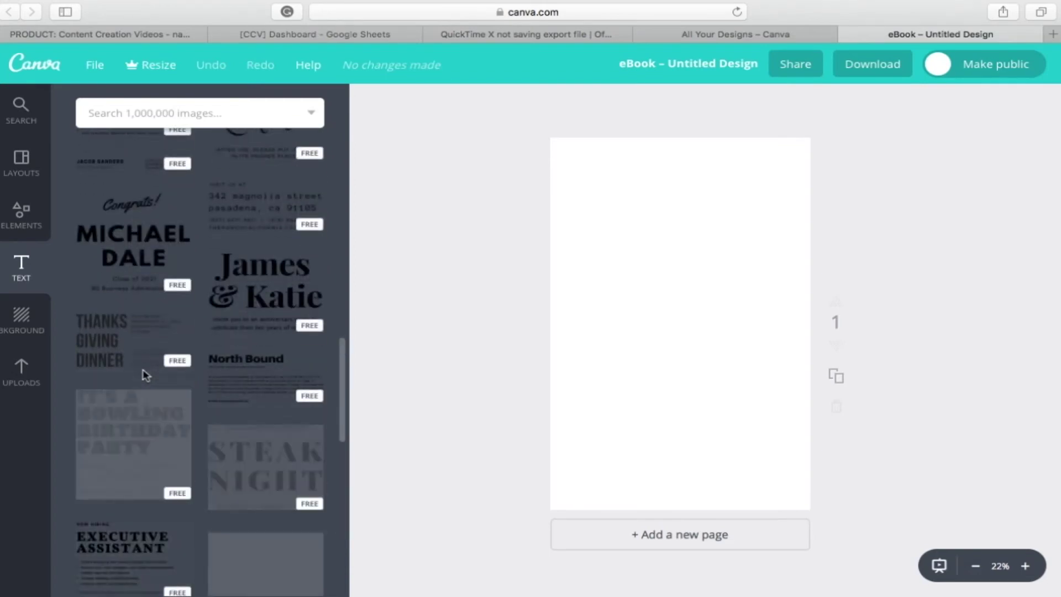
# Step: Look through the background colours and patterns and the area for uploading own images
pyautogui.scroll(-10, 145, 374)
pyautogui.scroll(5, 145, 375)
pyautogui.click(21, 318)
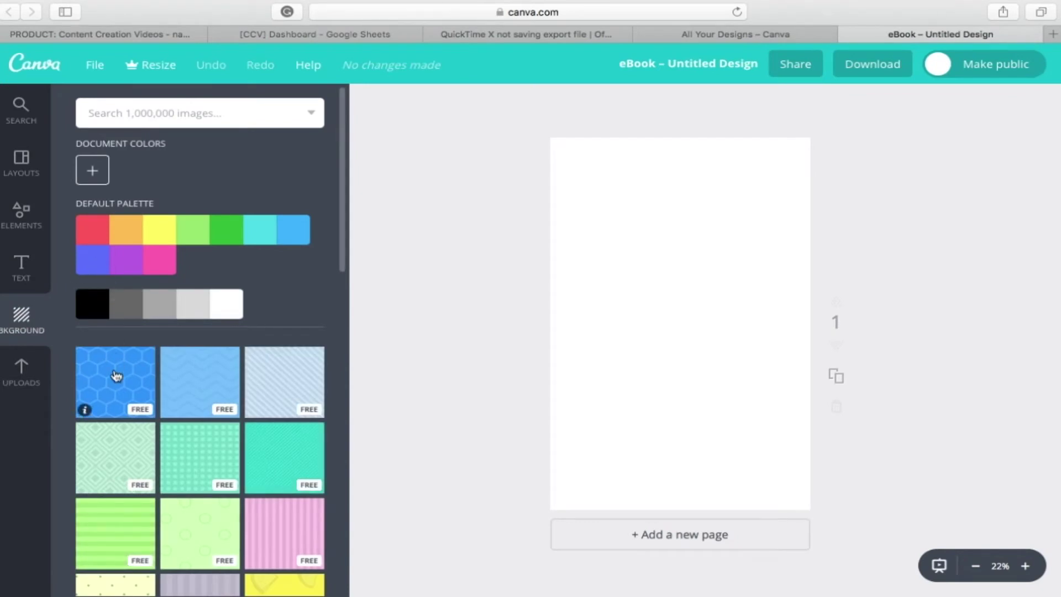
pyautogui.scroll(-10, 116, 375)
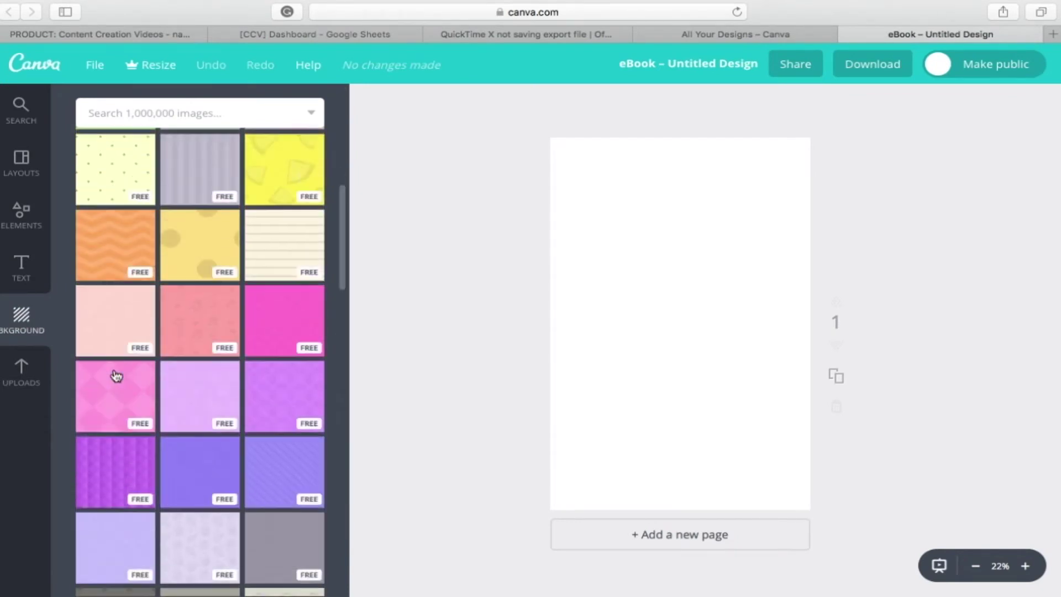
pyautogui.scroll(10, 116, 376)
pyautogui.click(21, 373)
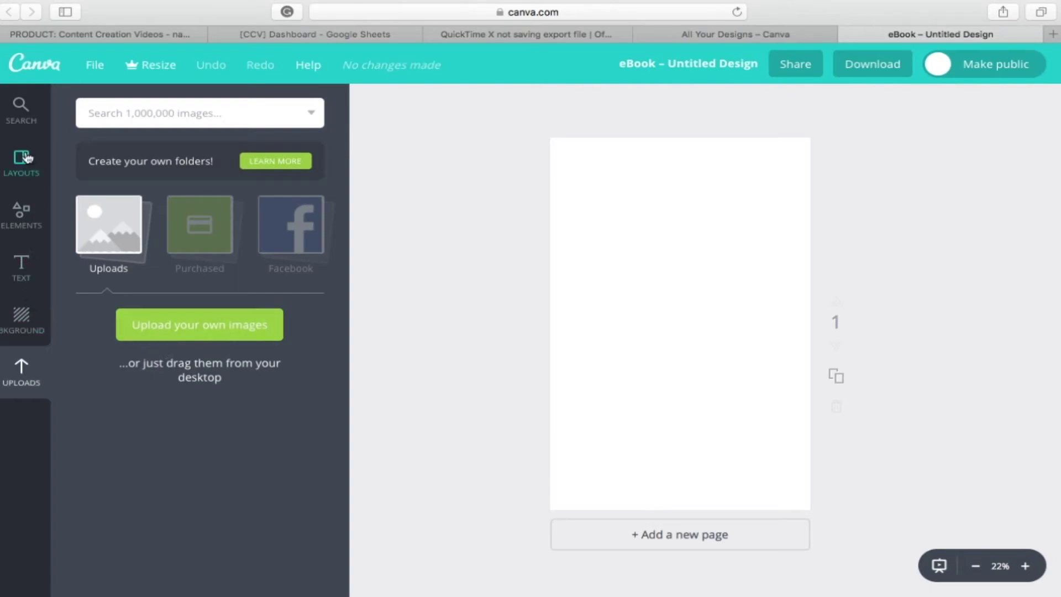
# Step: Find the free "Learning Adobe InDesign on Your Own" layout among the Canva layouts and apply it to the cover page
pyautogui.click(25, 159)
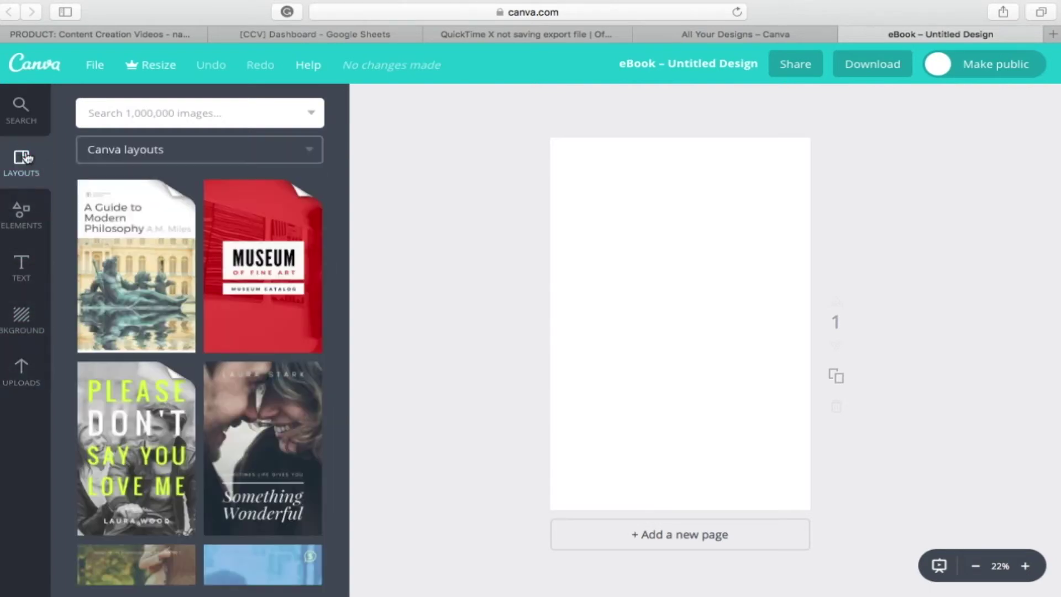
pyautogui.scroll(-10, 171, 297)
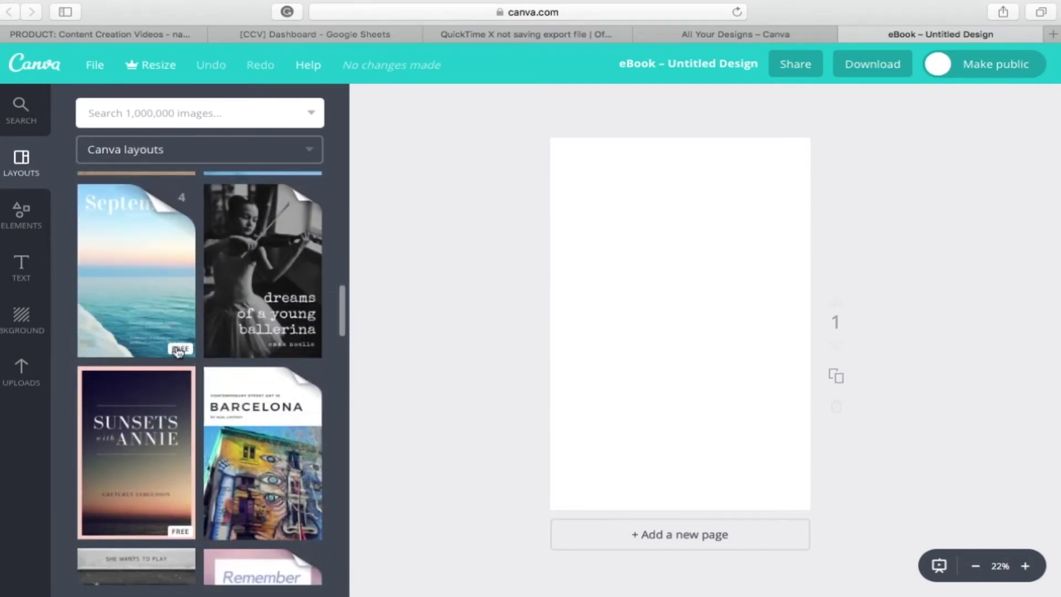
pyautogui.scroll(-20, 178, 352)
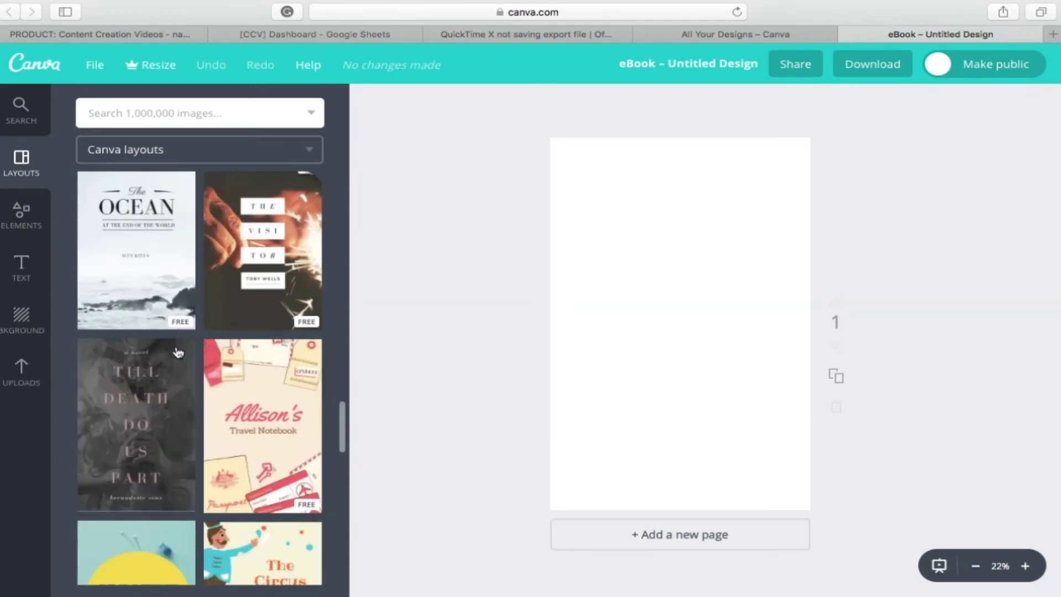
pyautogui.scroll(-5, 178, 352)
pyautogui.scroll(-5, 178, 352)
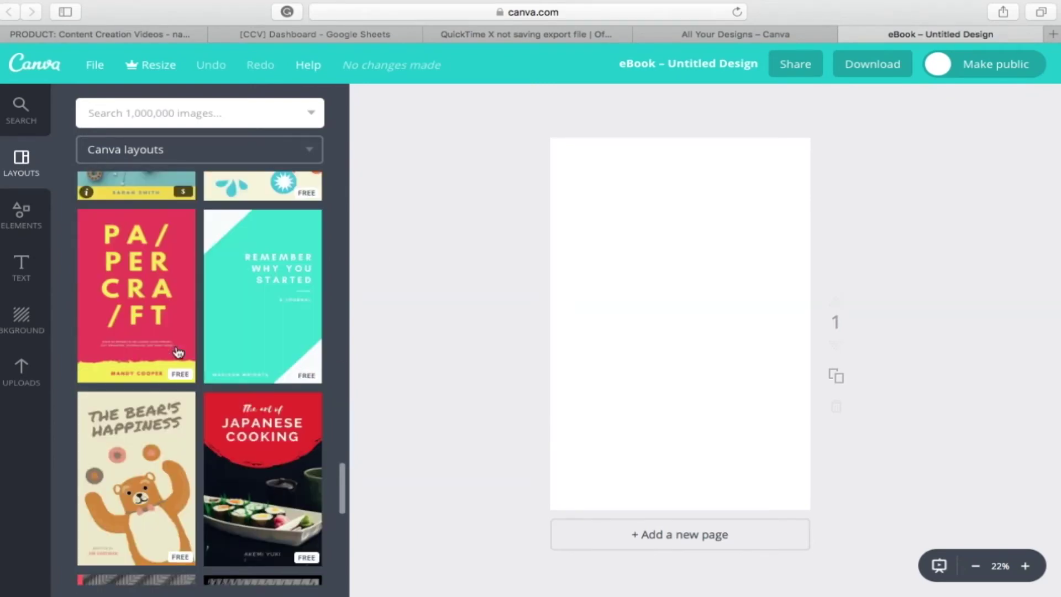
pyautogui.rightClick(158, 468)
pyautogui.click(71, 433)
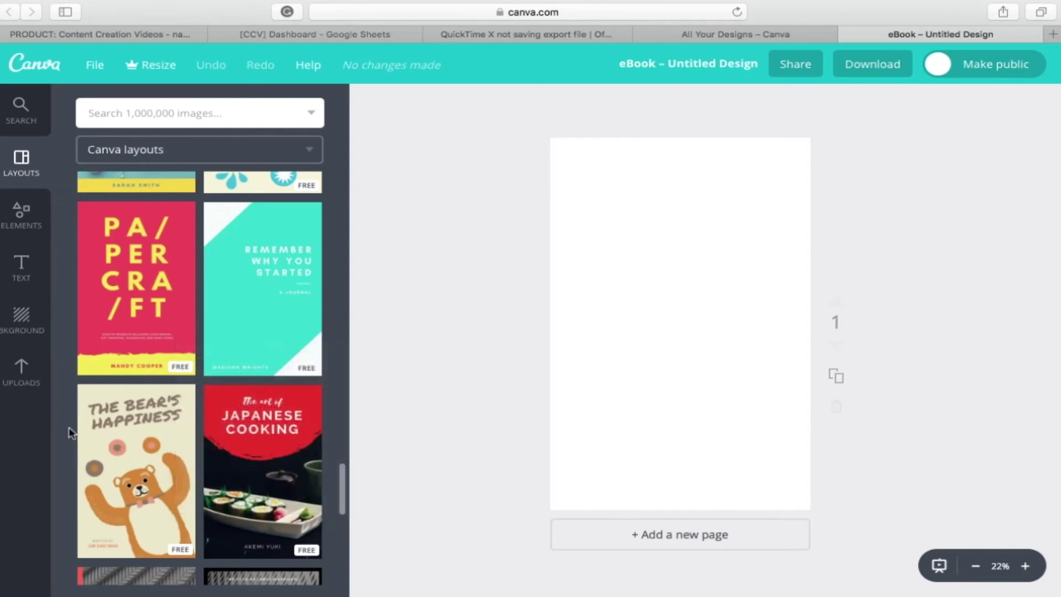
pyautogui.scroll(-10, 70, 433)
pyautogui.scroll(-10, 185, 399)
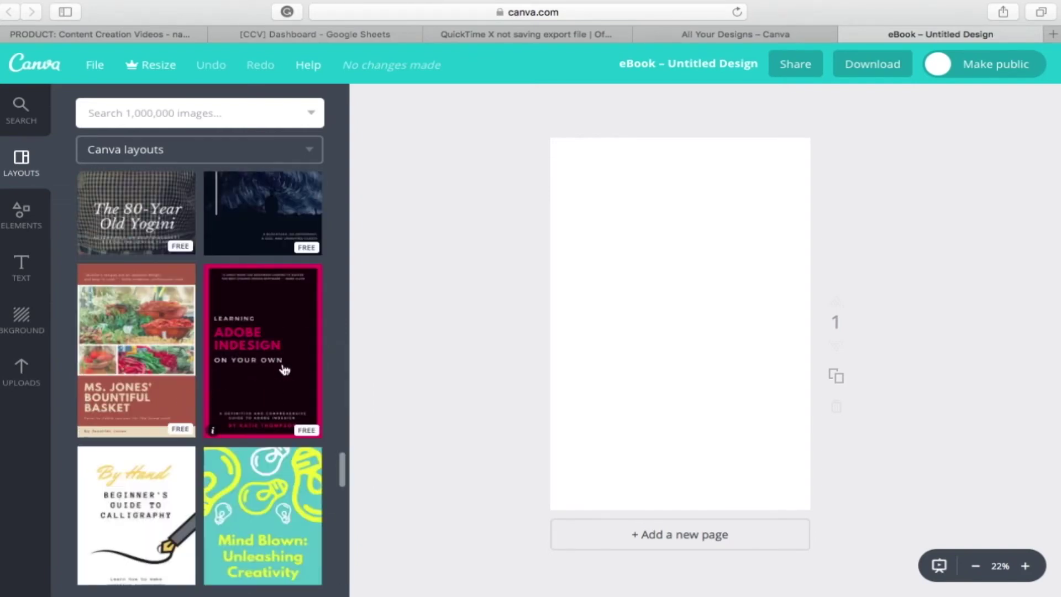
pyautogui.click(284, 369)
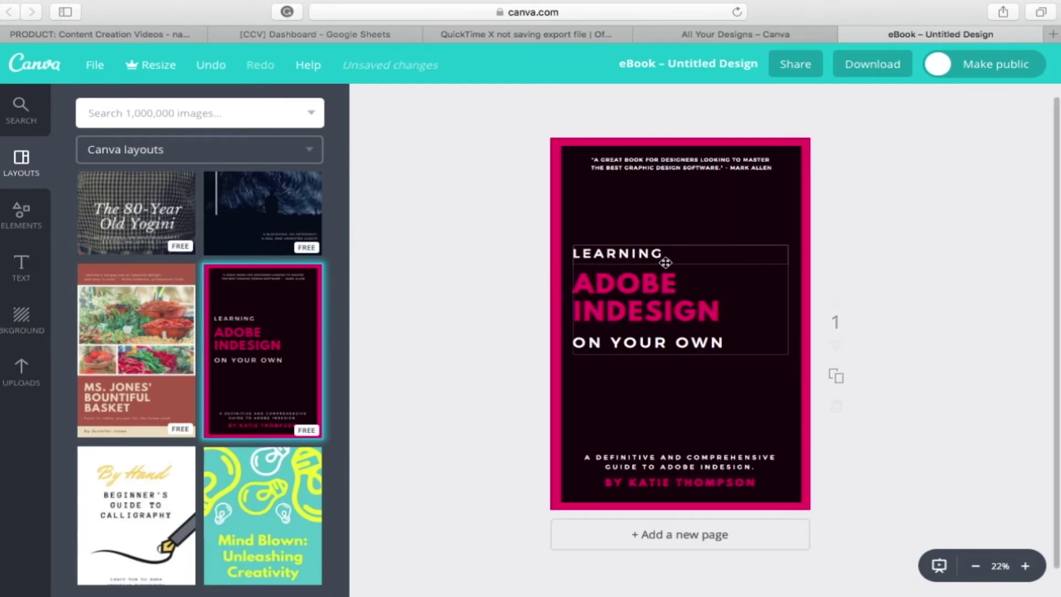
# Step: Replace the cover title's "Learning" with "How To" and "Adobe InDesign" with "Create an E-Book"
pyautogui.doubleClick(667, 258)
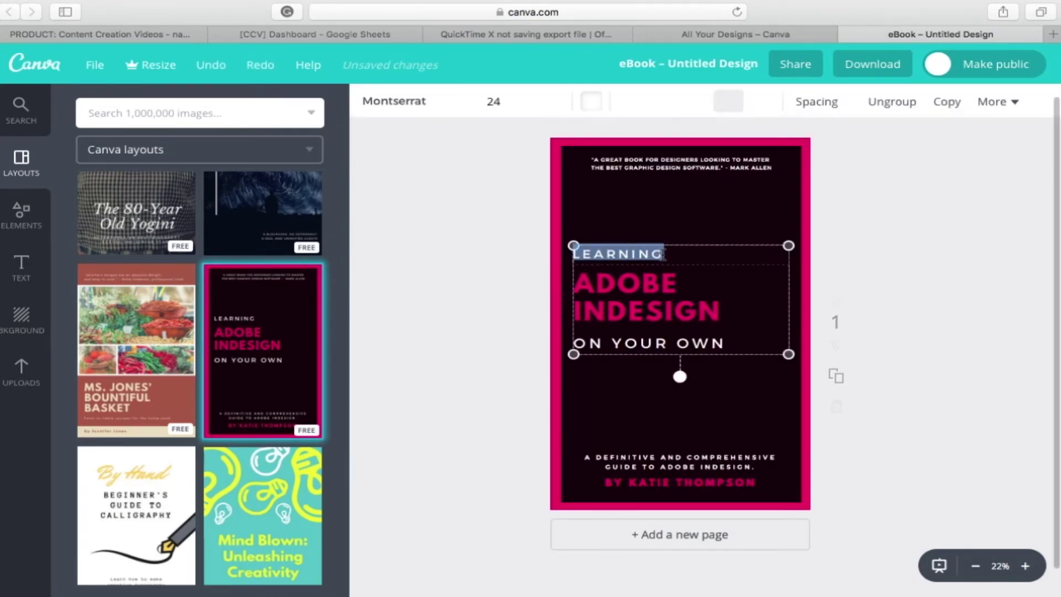
pyautogui.press('BackSpace')
pyautogui.write('TO')
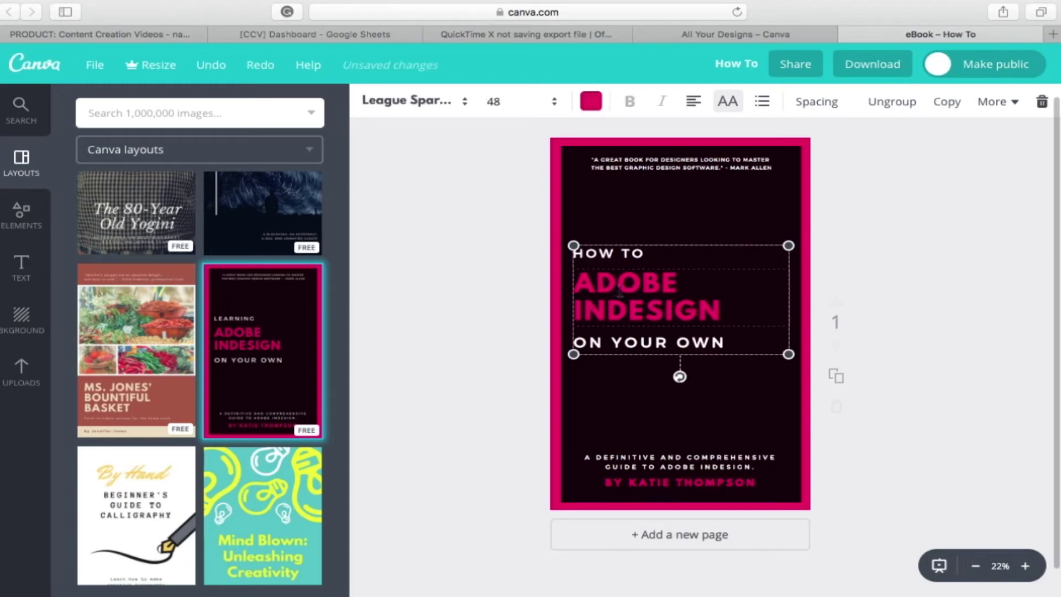
pyautogui.tripleClick(607, 284)
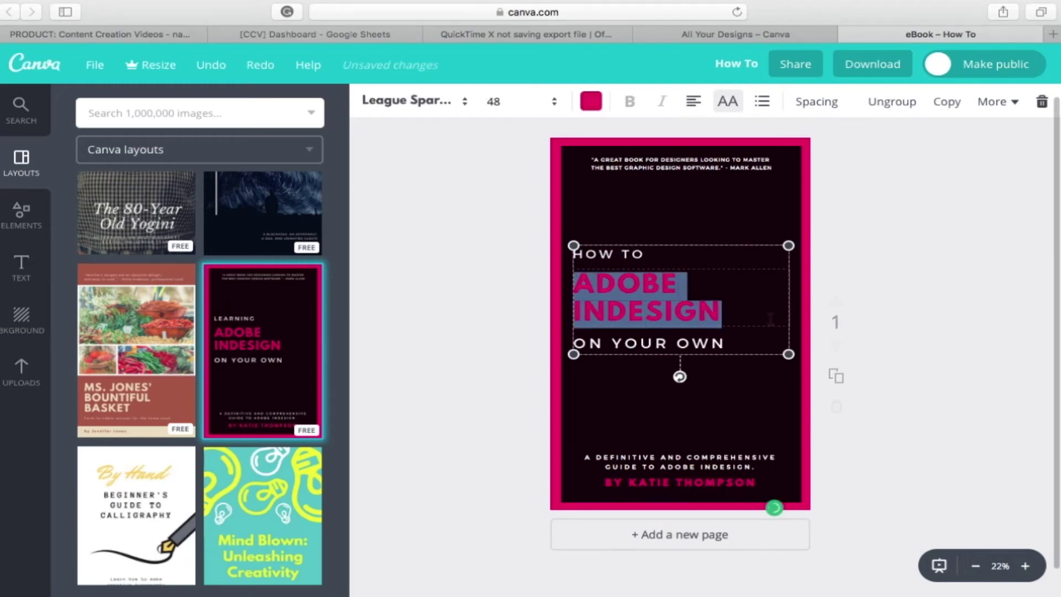
pyautogui.write('CREATE AN E-BOOK')
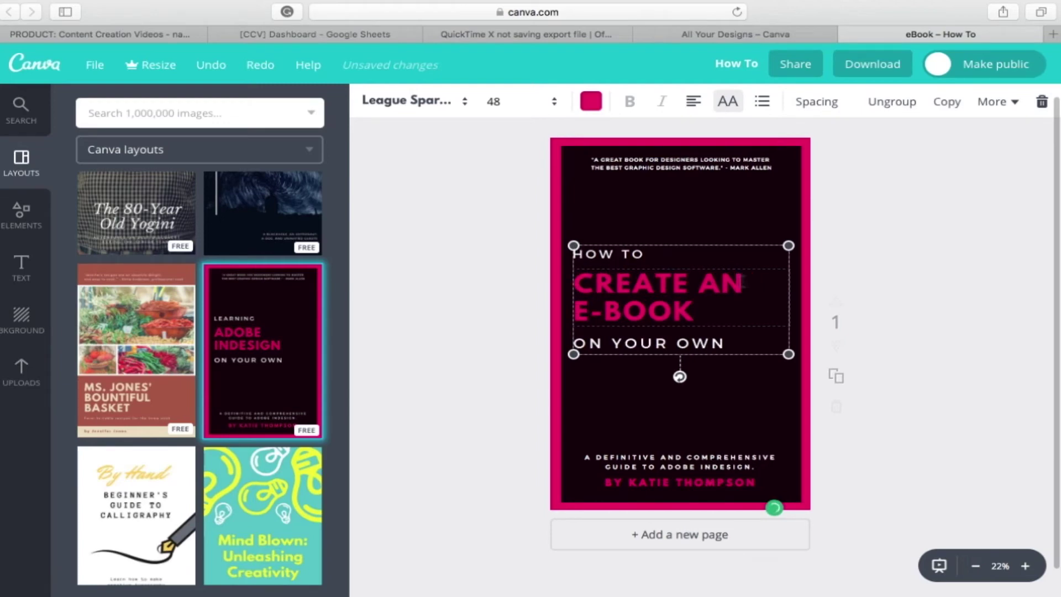
# Step: Reword the cover's subtitle to "A definitive and comprehensive guide to digital publishing"
pyautogui.click(678, 475)
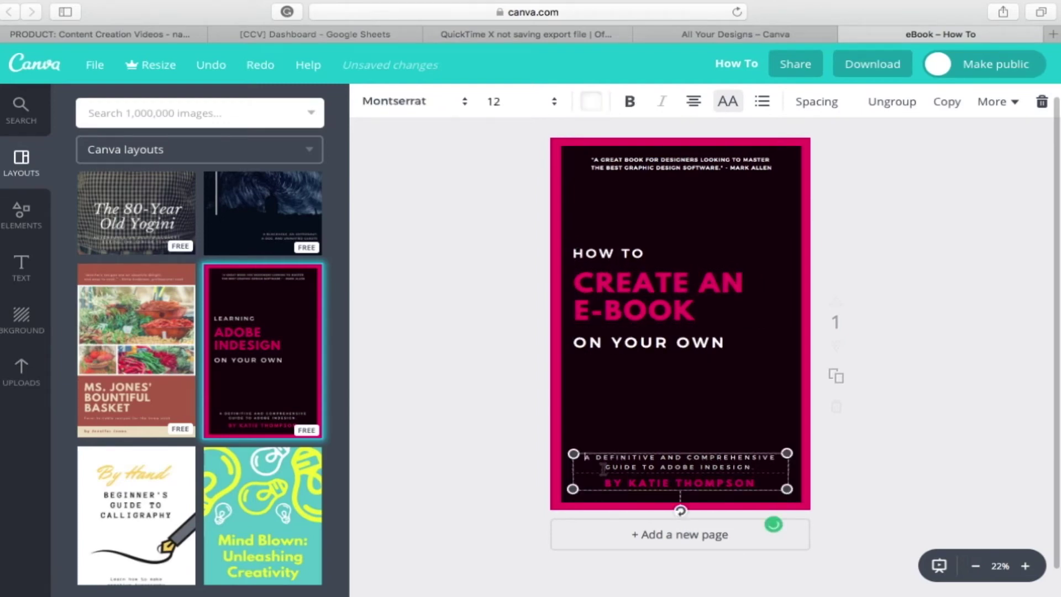
pyautogui.moveTo(662, 467); pyautogui.dragTo(763, 467)
pyautogui.press('BackSpace')
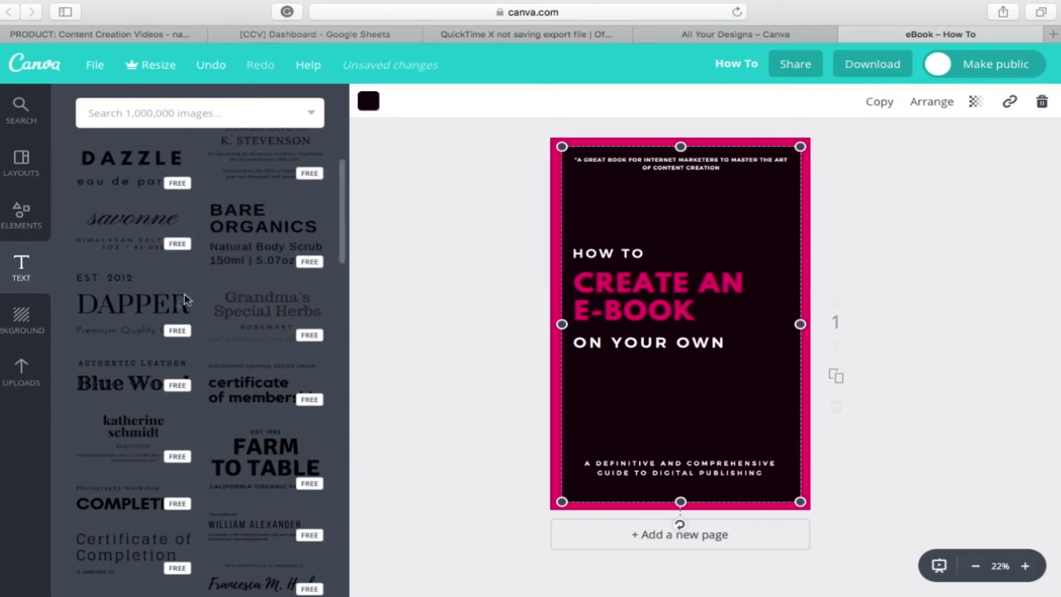
# Step: Try blue patterned backgrounds on the cover and undo them
pyautogui.click(20, 321)
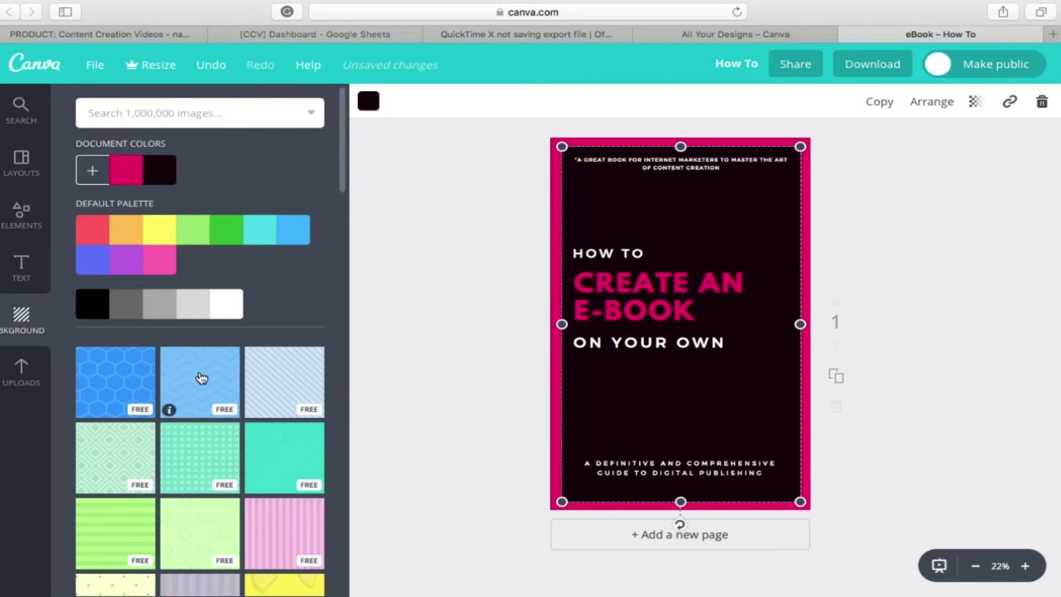
pyautogui.click(198, 369)
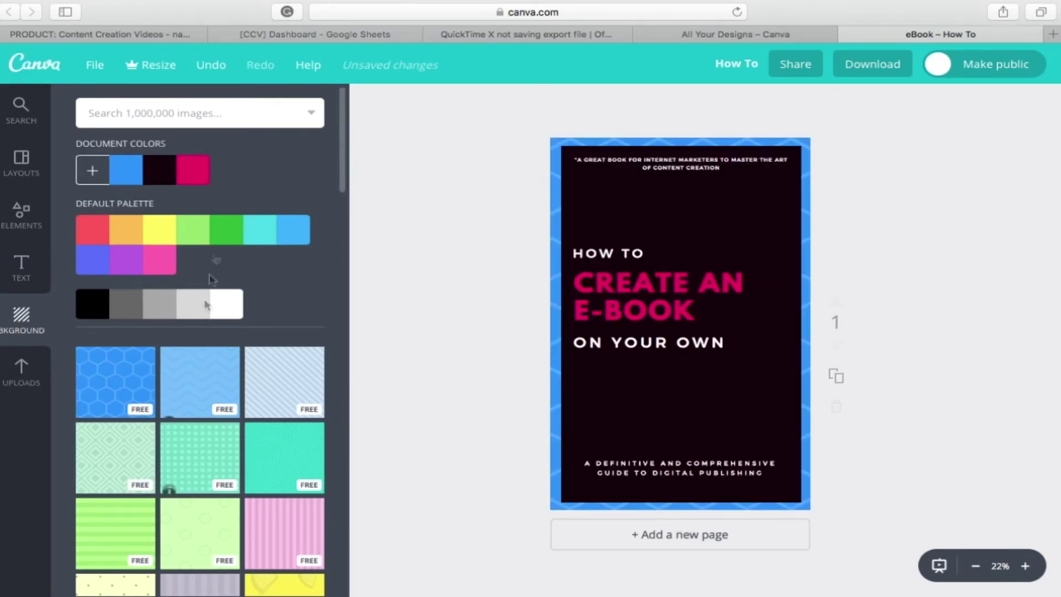
pyautogui.click(211, 67)
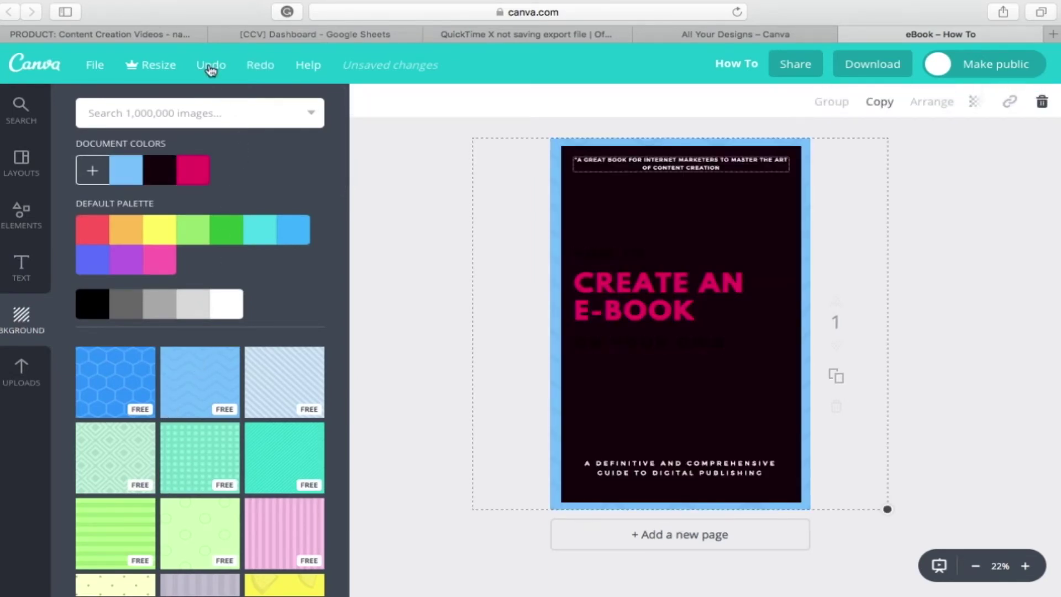
pyautogui.click(211, 67)
pyautogui.click(503, 194)
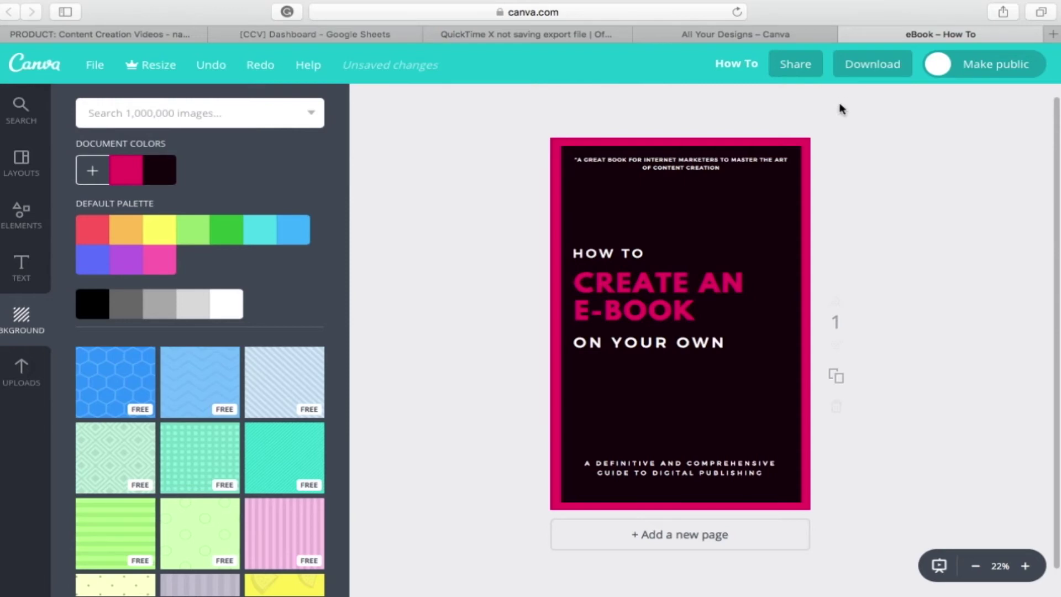
# Step: Download the finished cover design as a PNG file
pyautogui.click(863, 73)
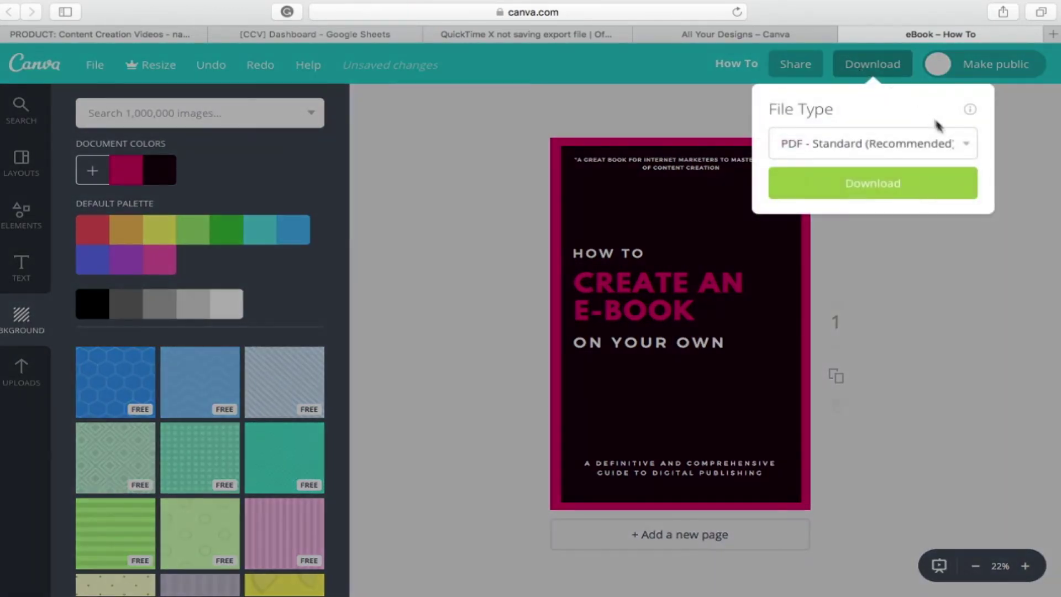
pyautogui.click(965, 144)
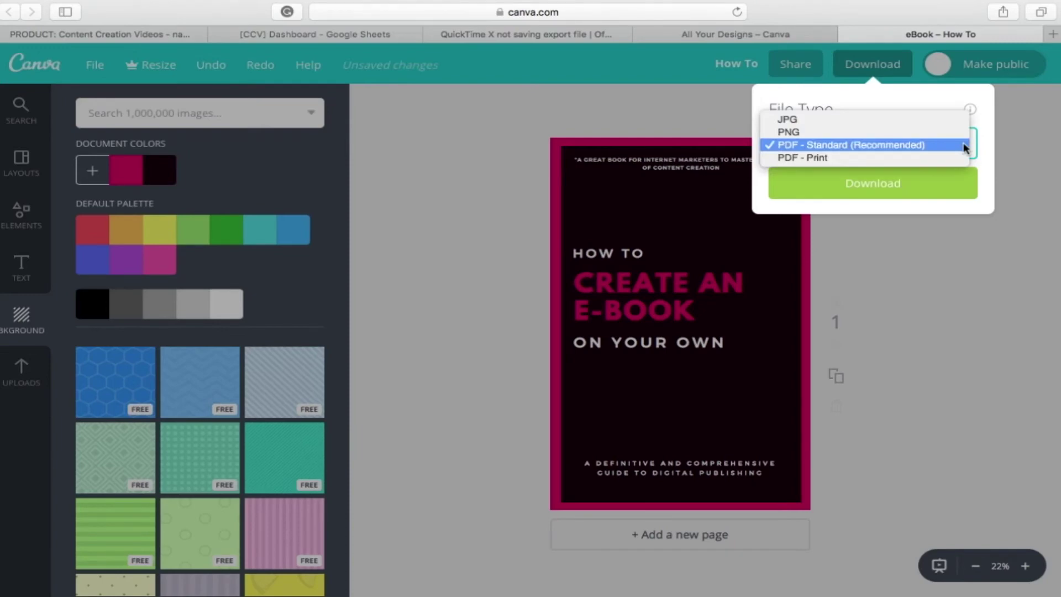
pyautogui.click(949, 132)
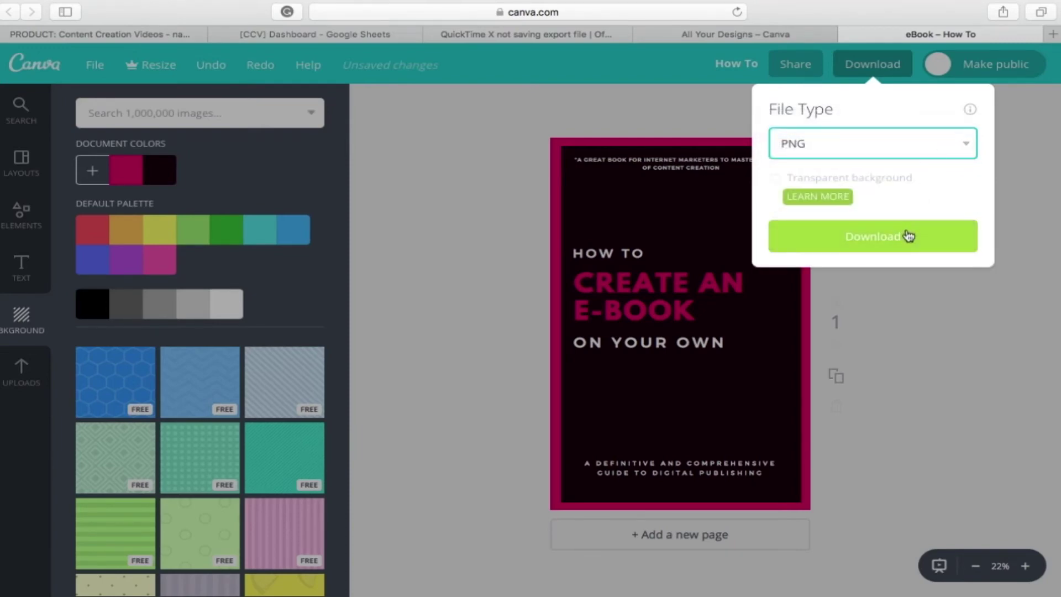
pyautogui.click(908, 236)
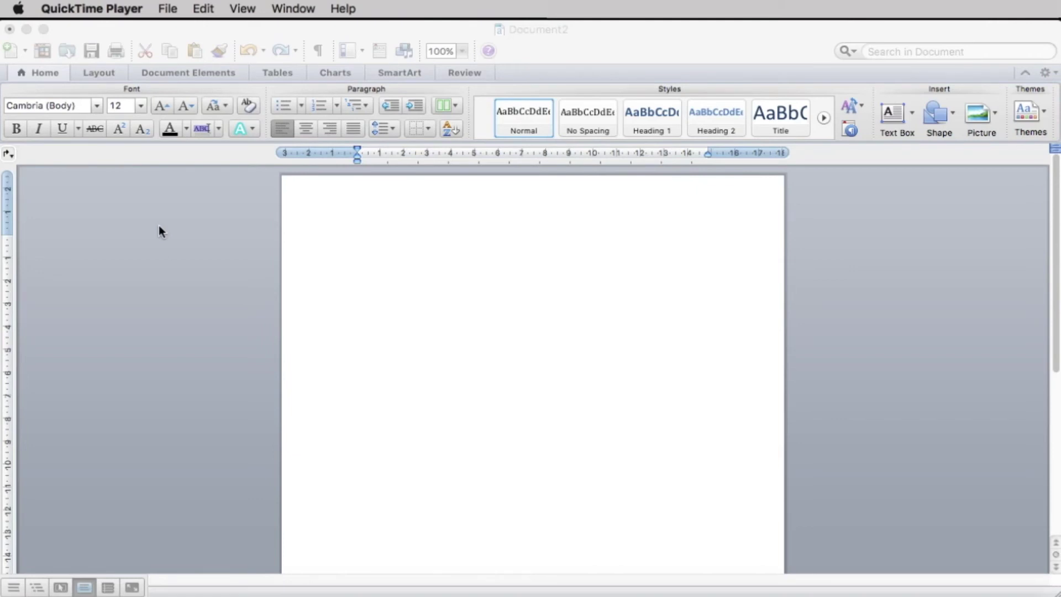
# Step: Switch to the blank Word document and set its page size to A4, 21 cm x 29.7 cm
pyautogui.click(106, 79)
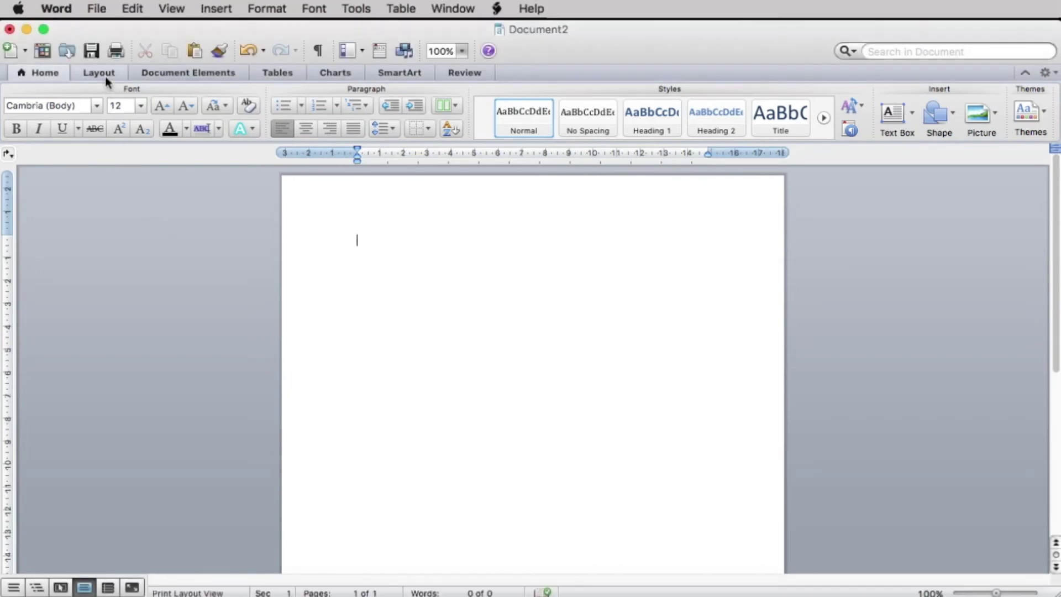
pyautogui.click(107, 75)
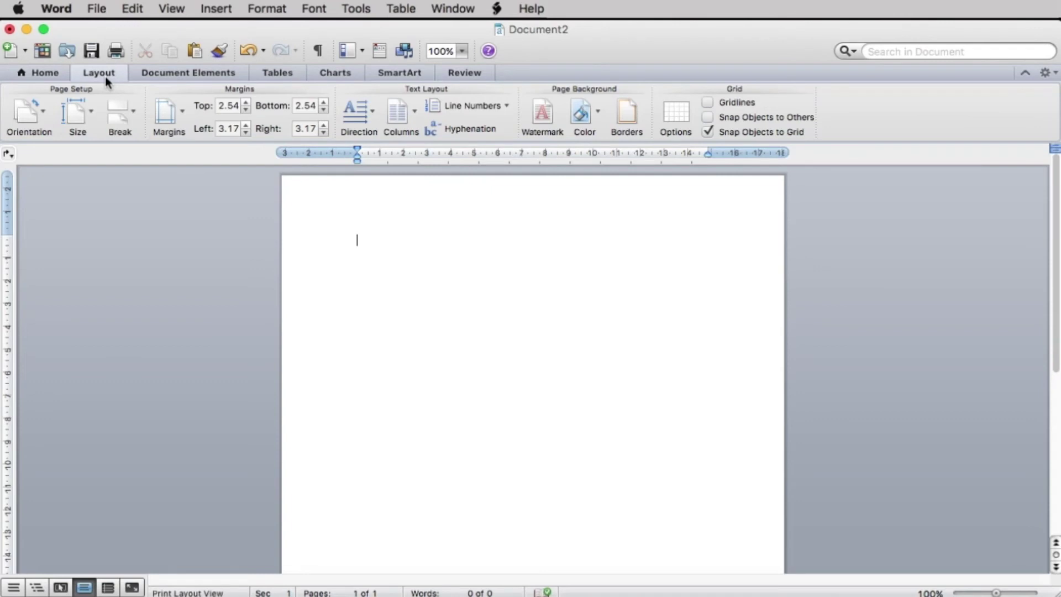
pyautogui.click(84, 119)
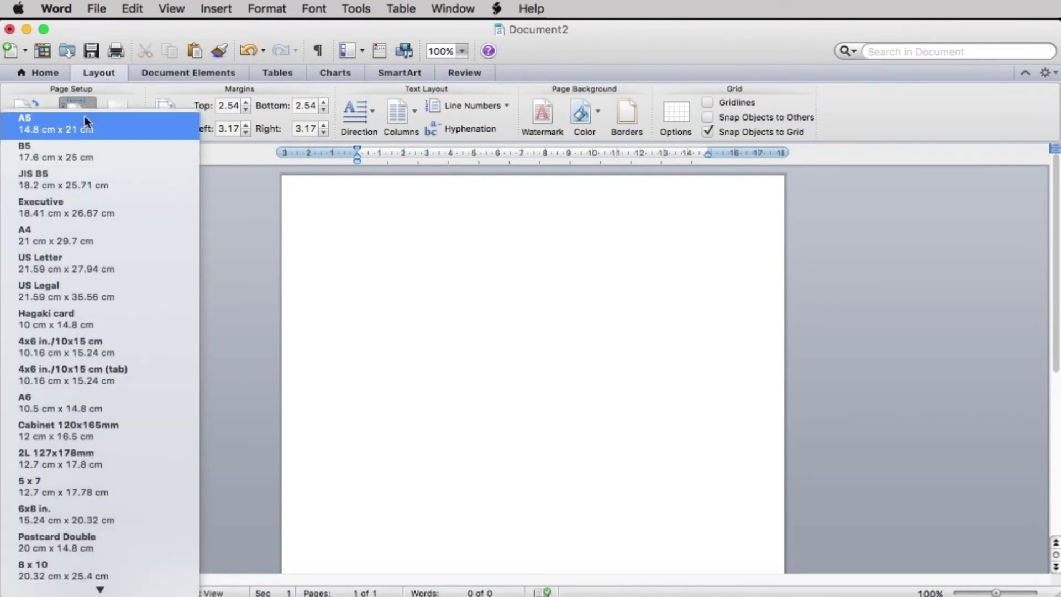
pyautogui.click(72, 246)
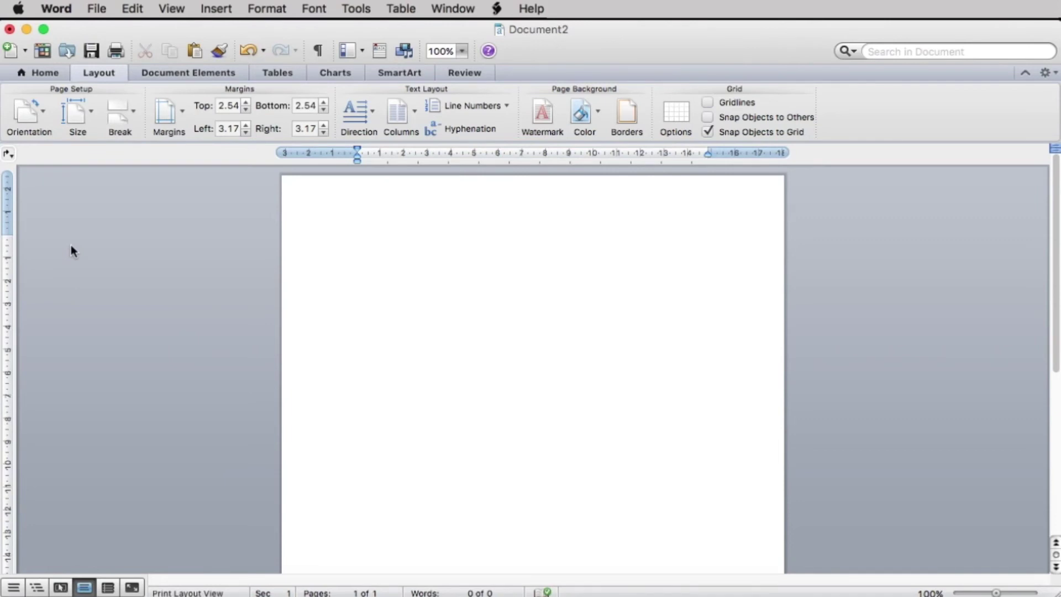
# Step: Insert the picture "How To Create Your e-Book.png" from the Desktop into the blank document
pyautogui.click(208, 12)
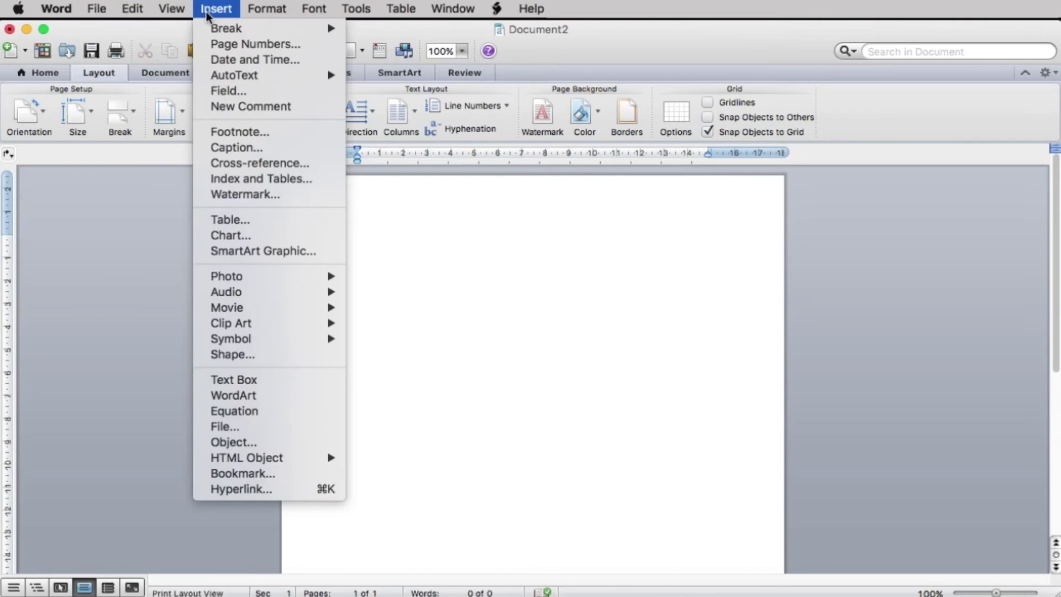
pyautogui.moveTo(243, 277)
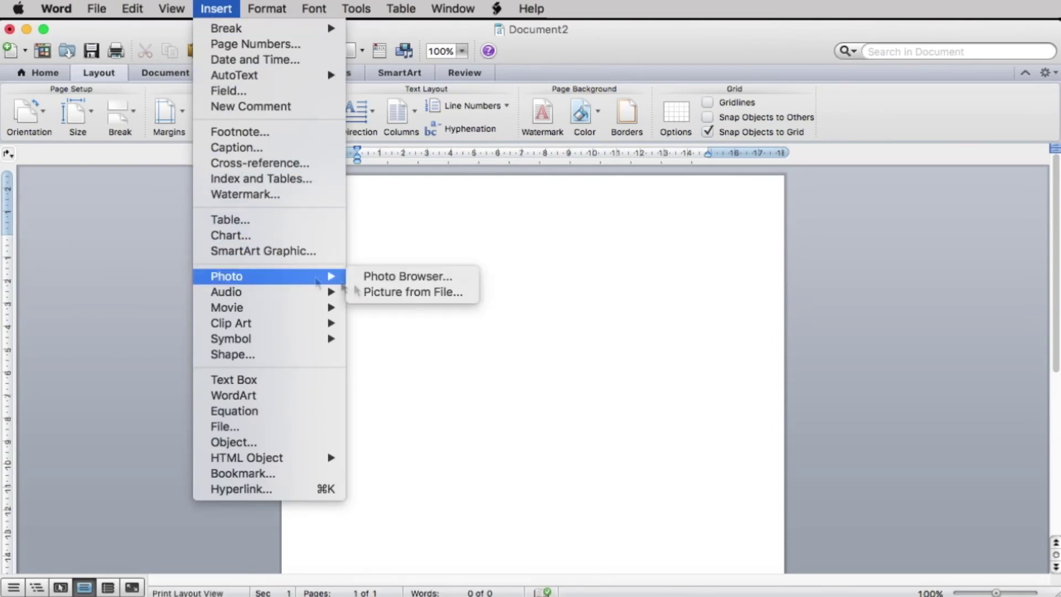
pyautogui.click(398, 293)
pyautogui.click(307, 200)
pyautogui.scroll(-10, 513, 306)
pyautogui.click(437, 304)
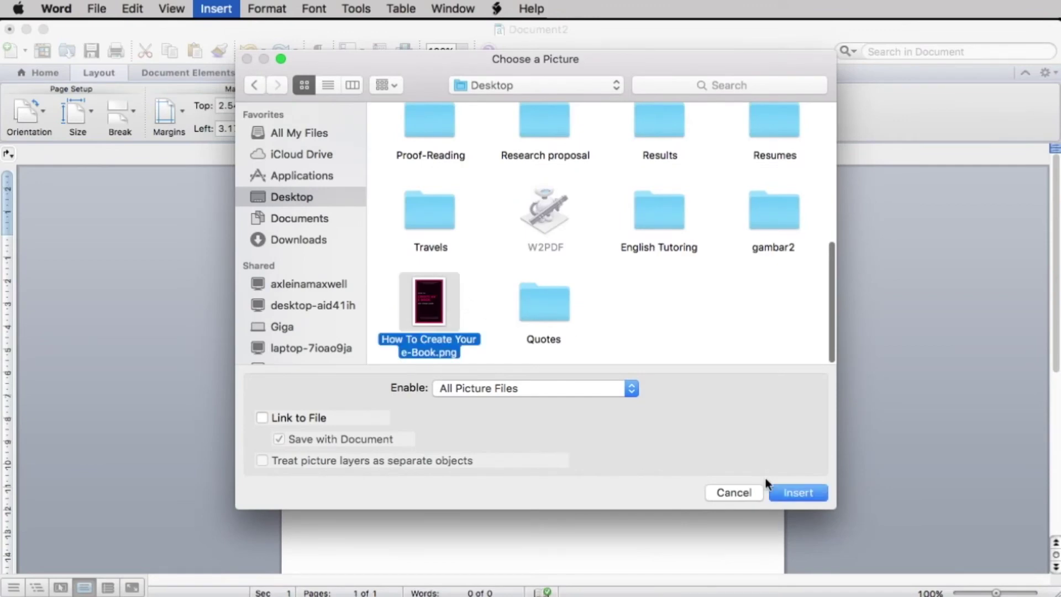
pyautogui.click(783, 495)
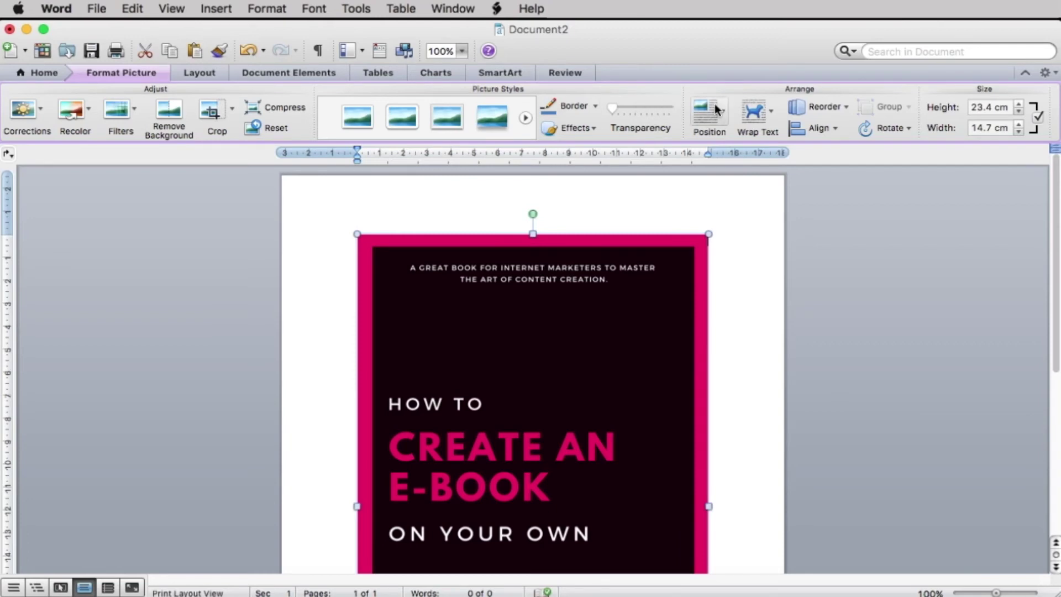
# Step: Set the cover picture's text wrapping to Behind Text and its height to 29.7 cm
pyautogui.click(753, 112)
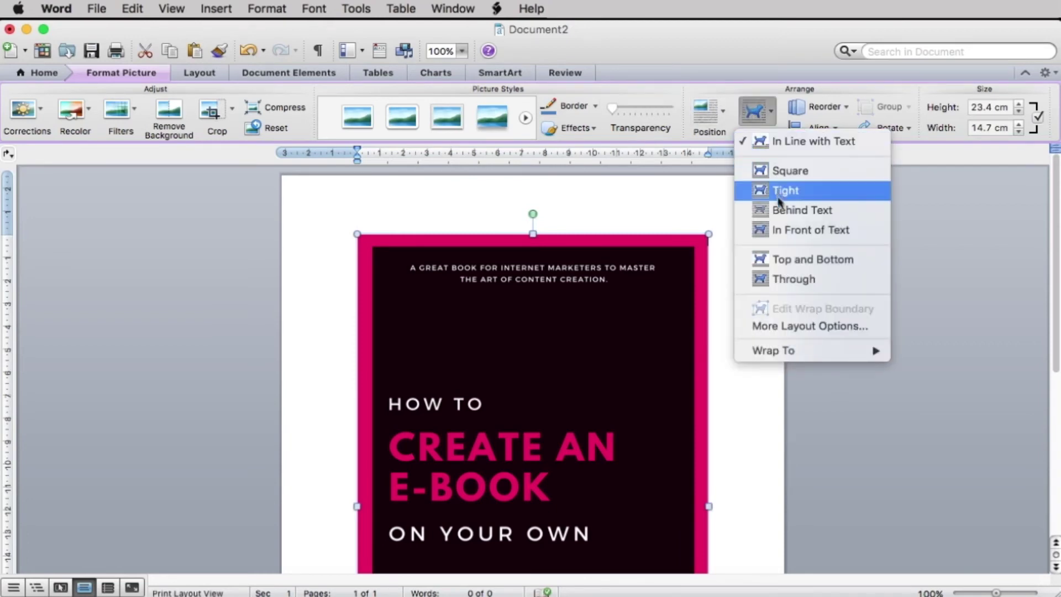
pyautogui.click(779, 211)
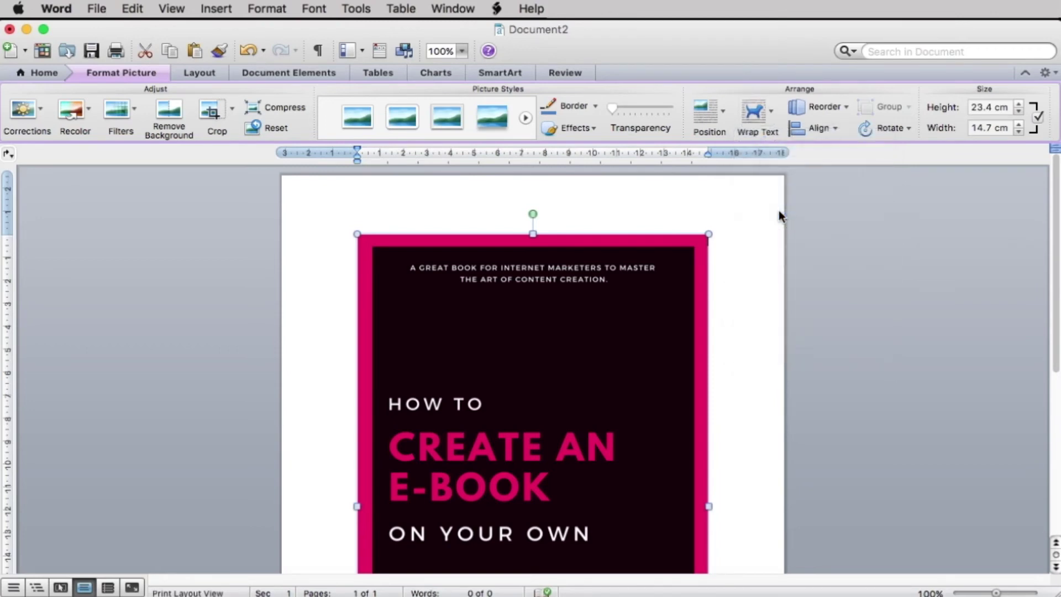
pyautogui.click(990, 107)
pyautogui.press('BackSpace')
pyautogui.press('BackSpace')
pyautogui.press('BackSpace')
pyautogui.write('9.7')
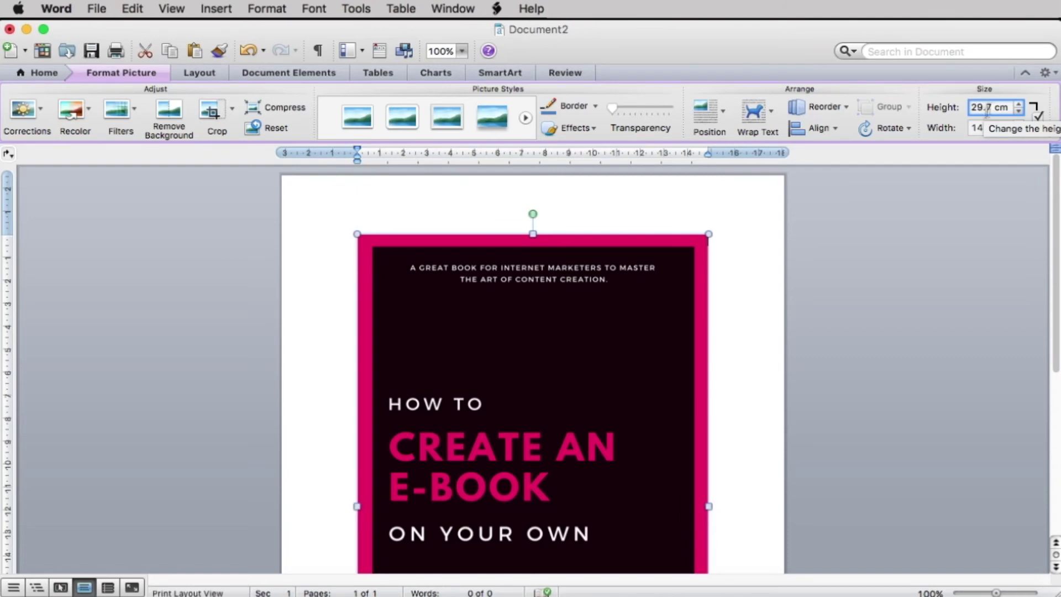
pyautogui.press('Return')
# Step: Set the cover picture's width to 21 cm
pyautogui.click(991, 129)
pyautogui.press('BackSpace')
pyautogui.press('BackSpace')
pyautogui.press('BackSpace')
pyautogui.press('BackSpace')
pyautogui.write('21')
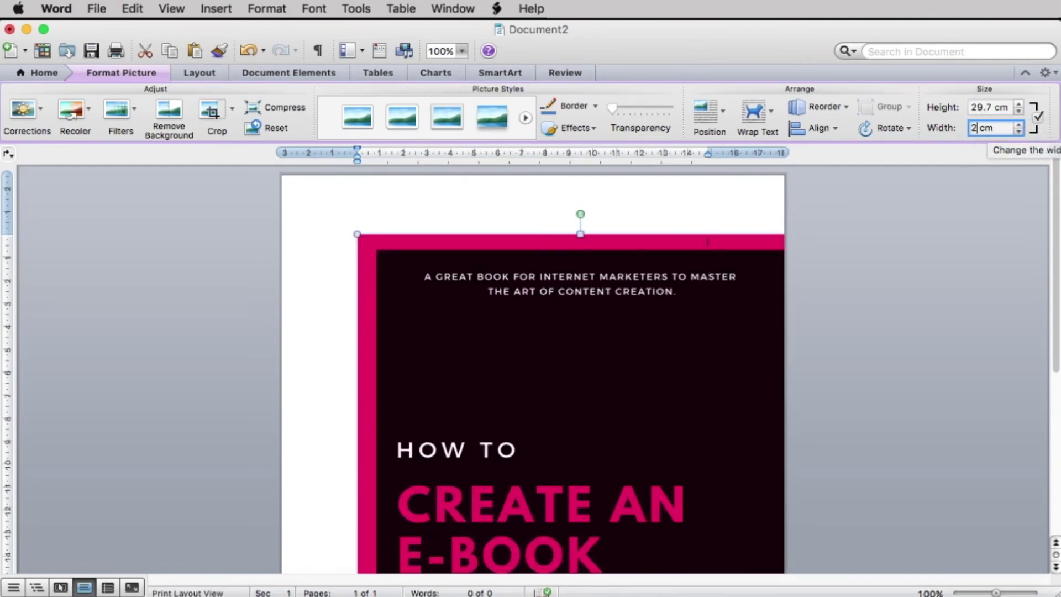
pyautogui.press('Return')
# Step: Move the cover picture so its upper-left corner sits on the page's upper-left corner, and check its coverage down the page
pyautogui.moveTo(558, 352); pyautogui.dragTo(494, 297)
pyautogui.scroll(-10, 494, 297)
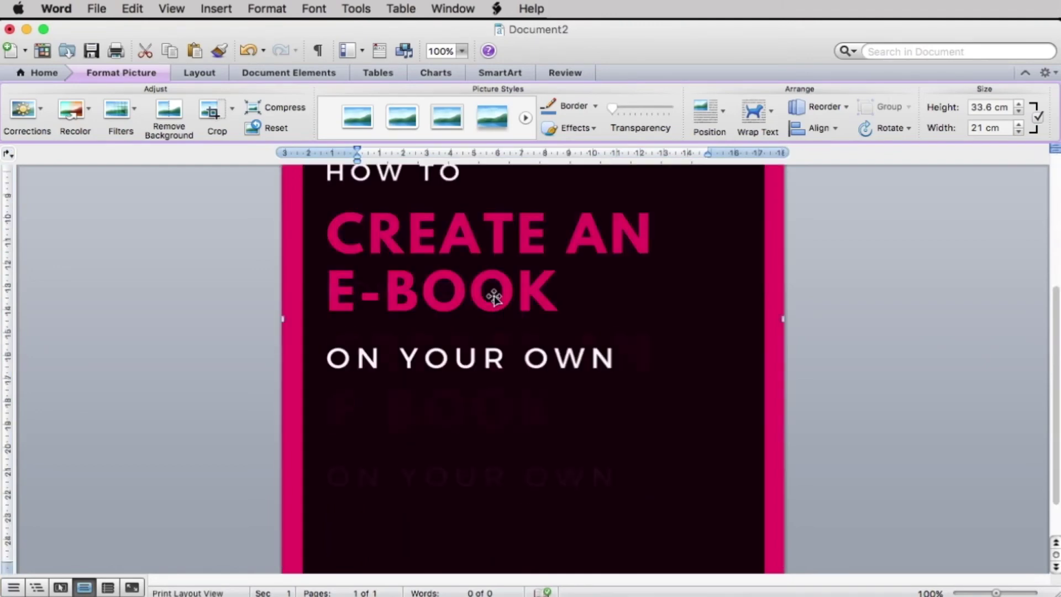
pyautogui.scroll(10, 494, 298)
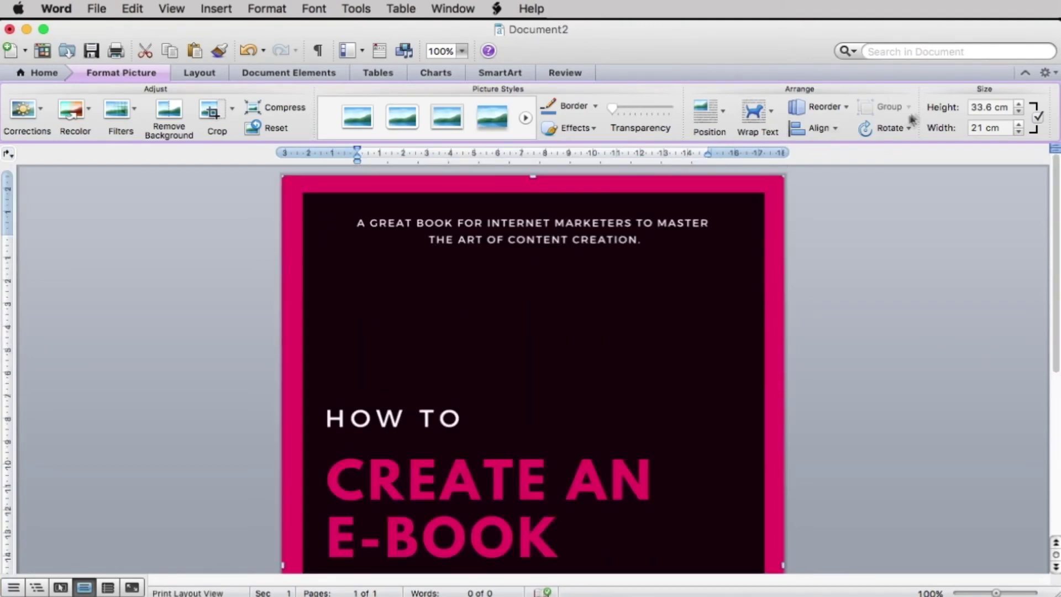
# Step: Try to set the enlarged cover picture's height back to 29.7 cm
pyautogui.click(993, 111)
pyautogui.press('BackSpace')
pyautogui.press('BackSpace')
pyautogui.press('BackSpace')
pyautogui.press('BackSpace')
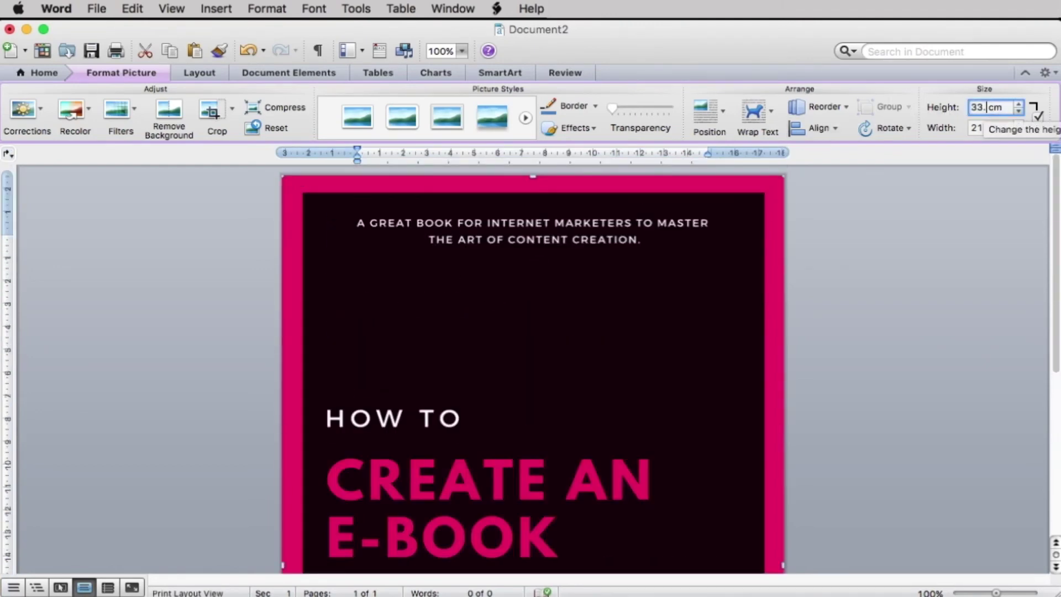
pyautogui.write('29.7')
pyautogui.click(756, 318)
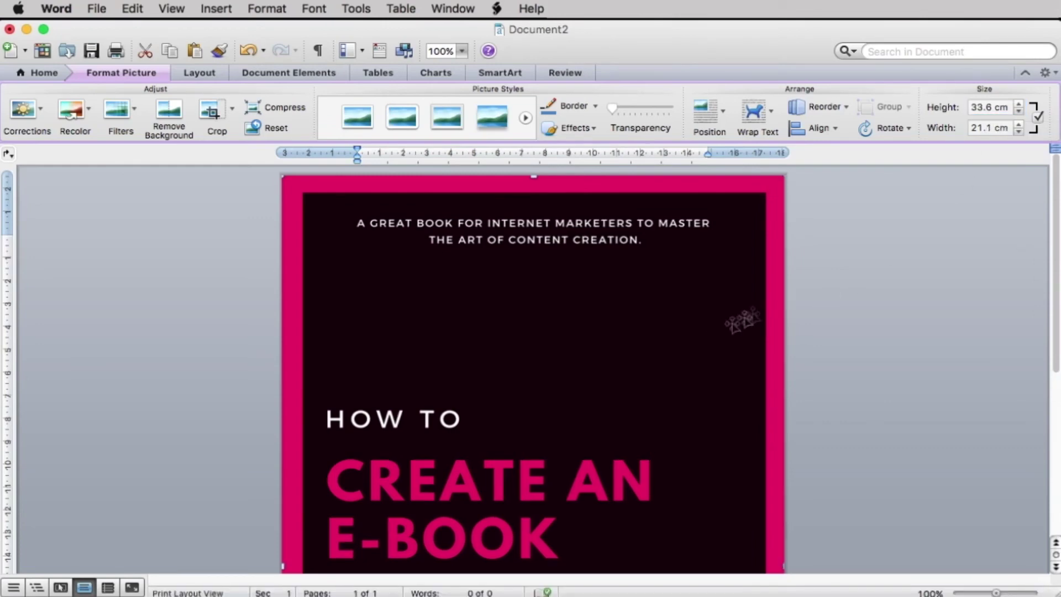
# Step: Set the picture's height to 29.7 cm and stretch only its right side to the page edge, making it 21 cm wide
pyautogui.doubleClick(993, 103)
pyautogui.press('BackSpace')
pyautogui.write('29.7')
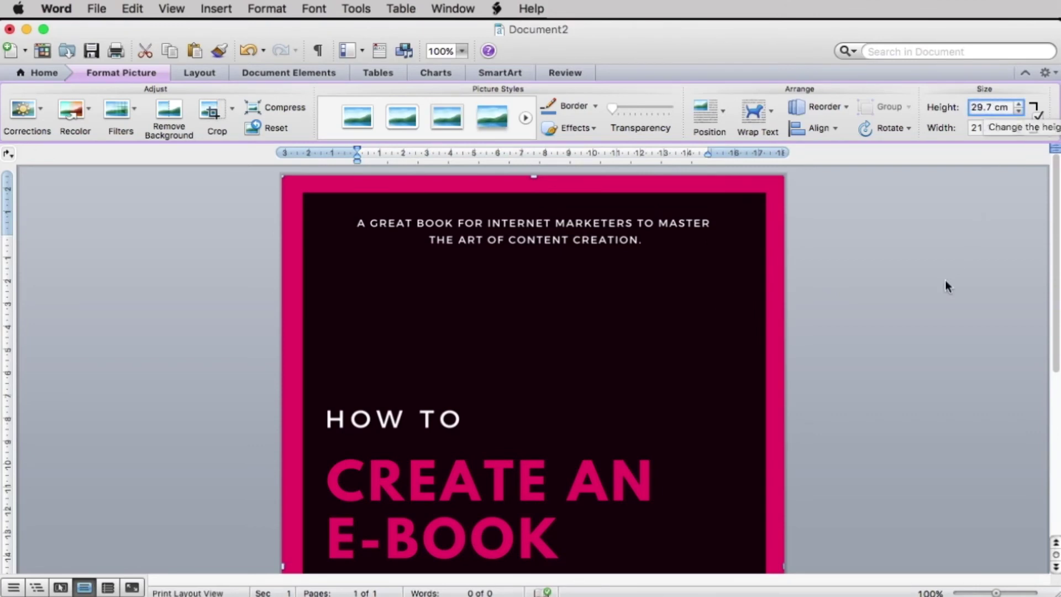
pyautogui.press('Return')
pyautogui.moveTo(728, 521); pyautogui.dragTo(784, 515)
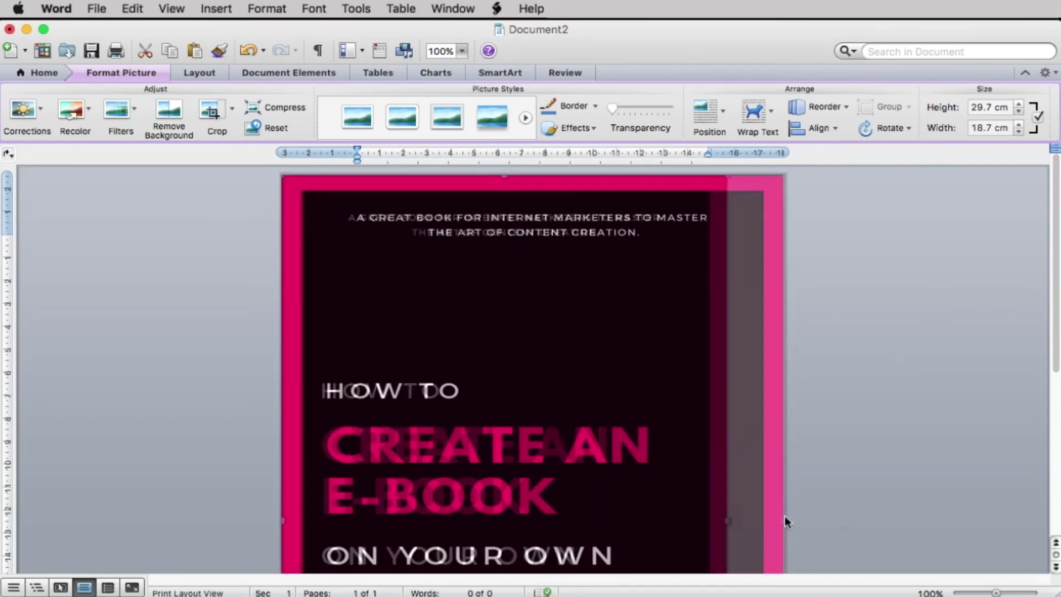
# Step: Check the picture's lower edge against the page and stretch its right side slightly beyond the page edge
pyautogui.click(683, 516)
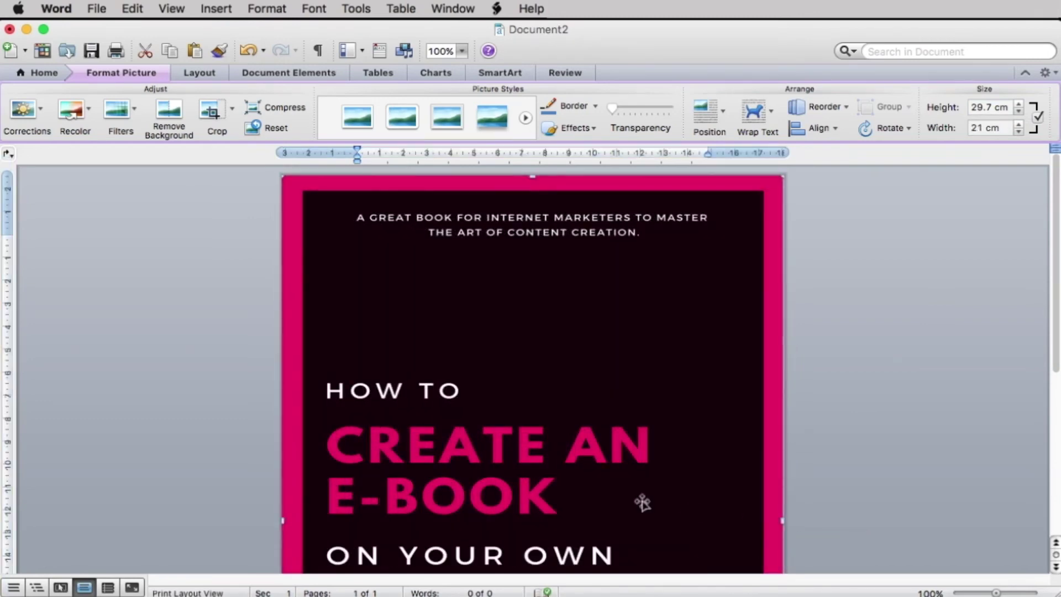
pyautogui.scroll(-10, 642, 503)
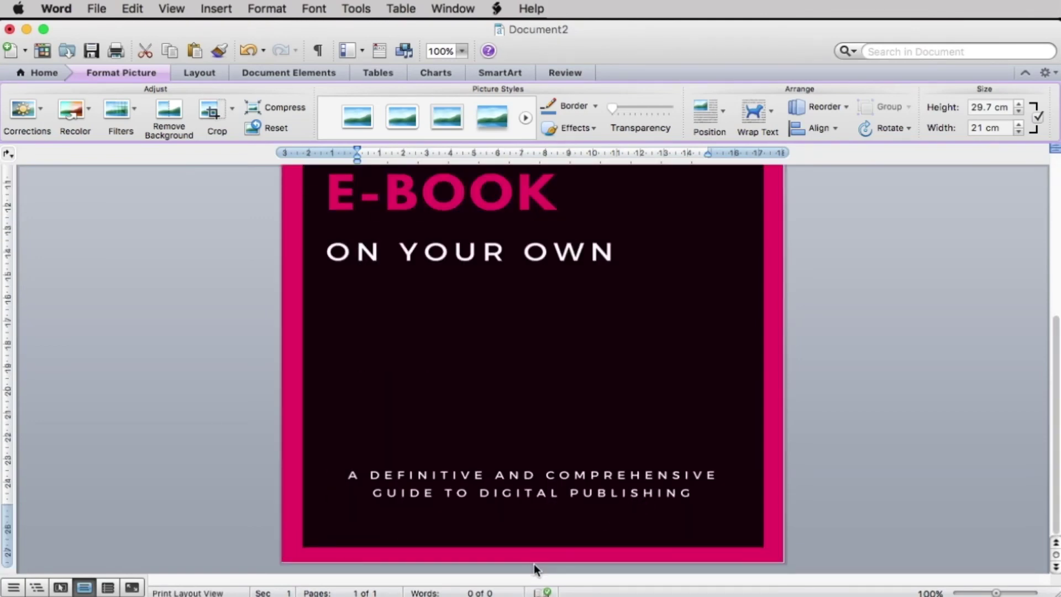
pyautogui.click(534, 561)
pyautogui.click(590, 507)
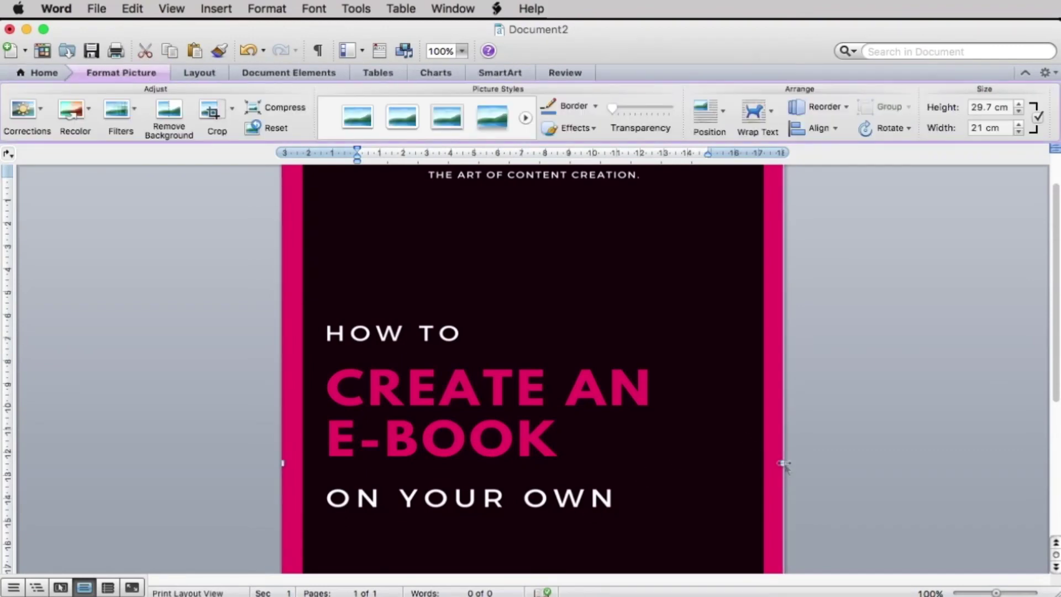
pyautogui.moveTo(782, 463); pyautogui.dragTo(790, 463)
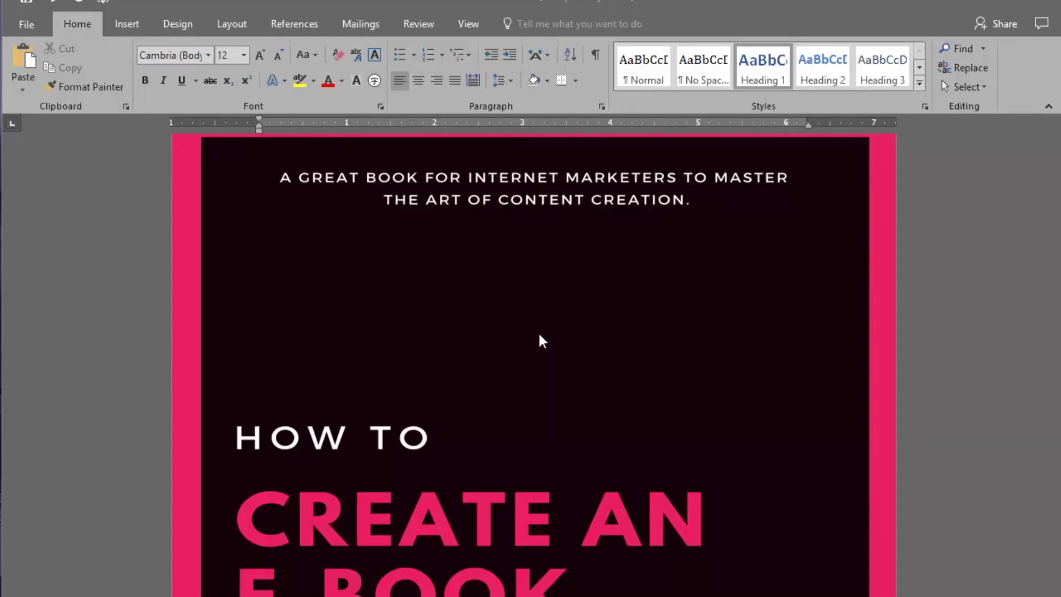
# Step: Look over the cover in the finished e-book document, start exporting it as a PDF and choose the Desktop as the save location
pyautogui.scroll(-3, 540, 337)
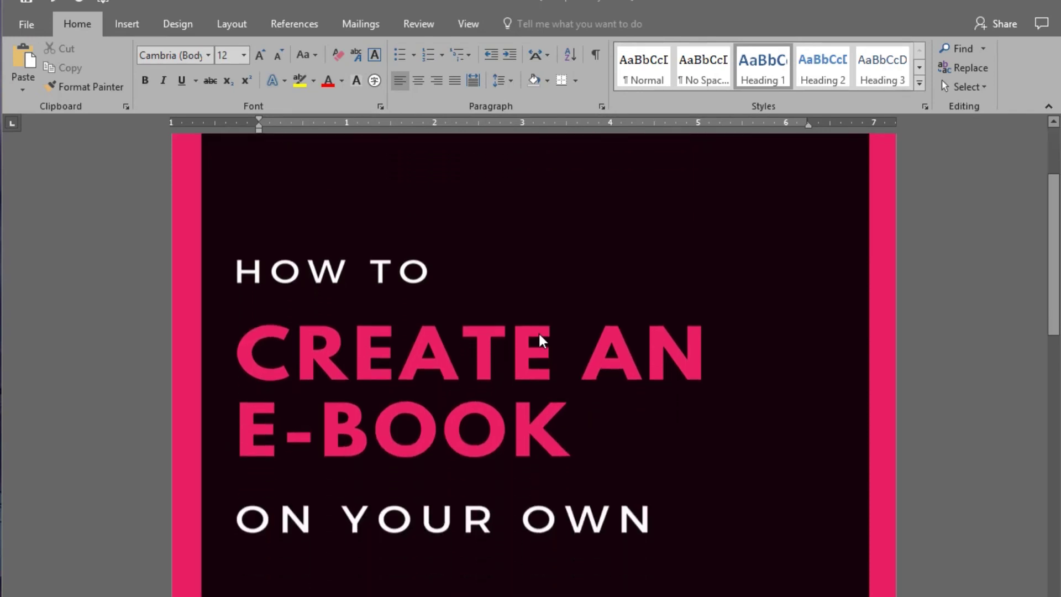
pyautogui.scroll(-3, 540, 340)
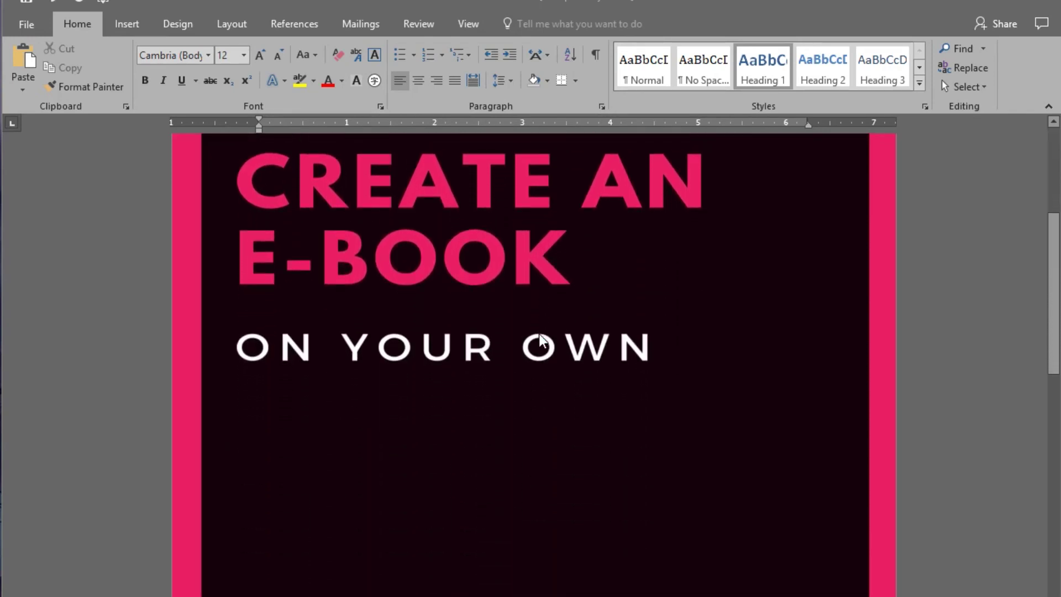
pyautogui.scroll(4, 540, 339)
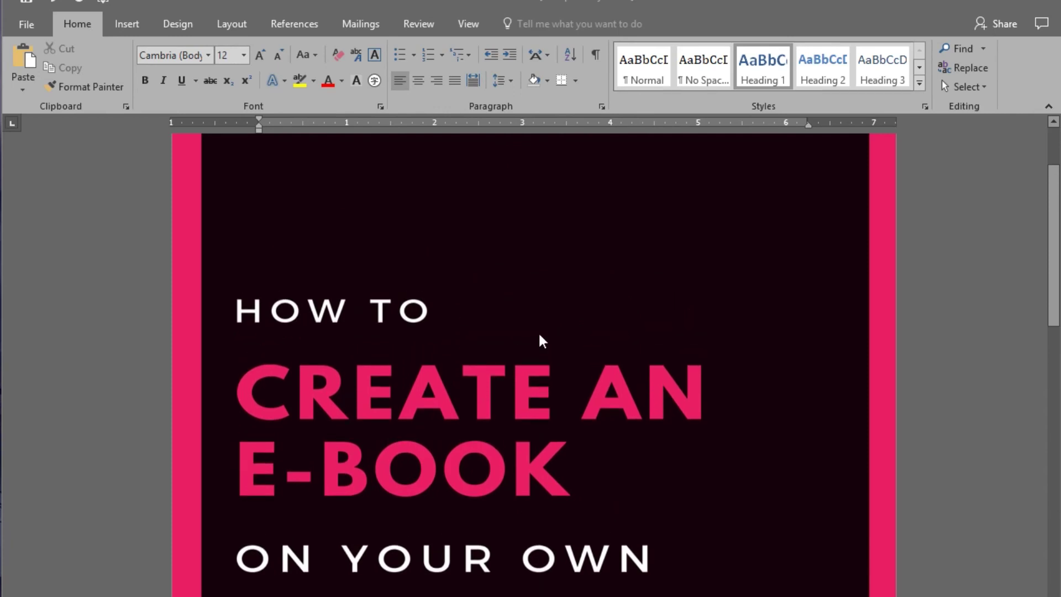
pyautogui.click(27, 28)
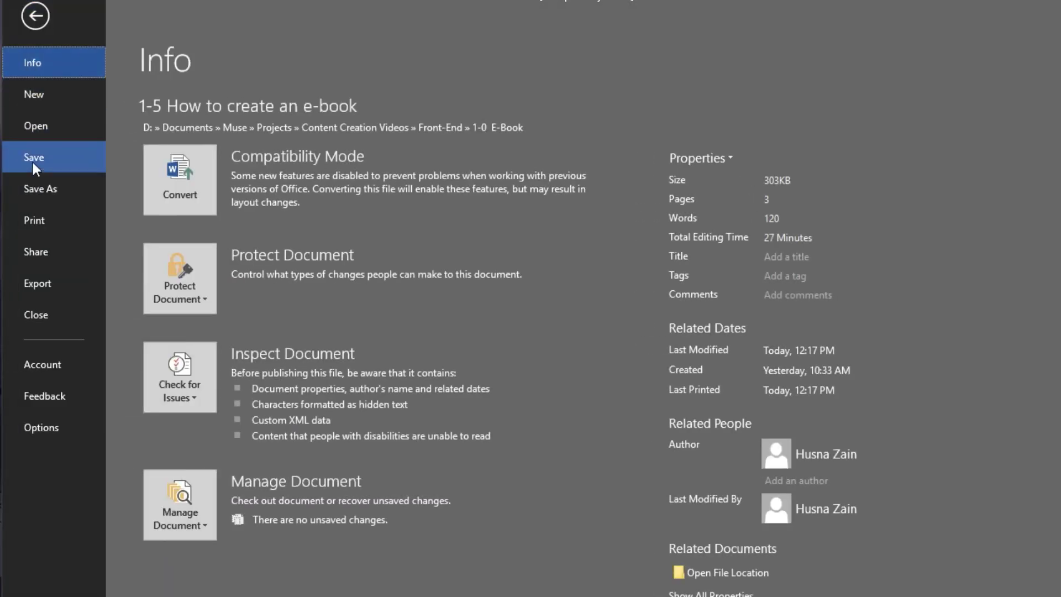
pyautogui.click(58, 286)
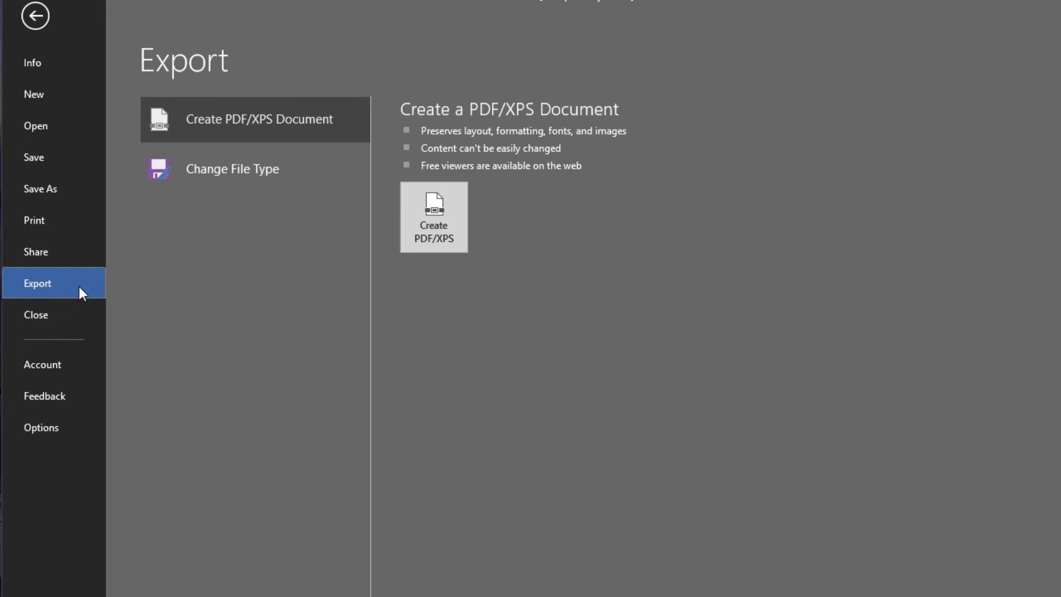
pyautogui.click(427, 241)
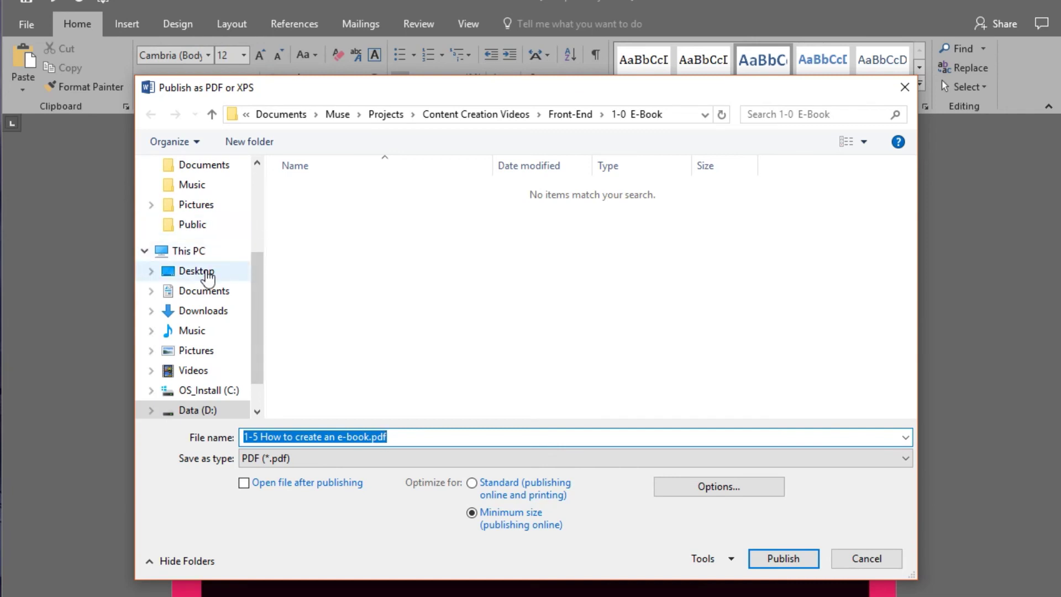
pyautogui.click(196, 271)
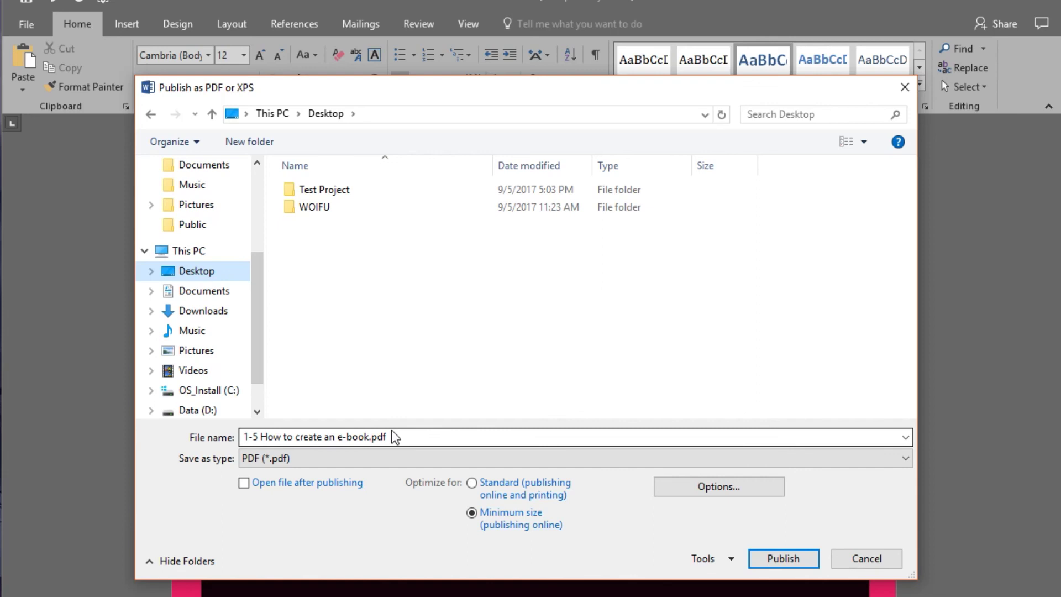
# Step: Turn on password encryption for the PDF, enter and re-enter the document password, and publish "1-5 How to create an e-book.pdf"
pyautogui.click(700, 488)
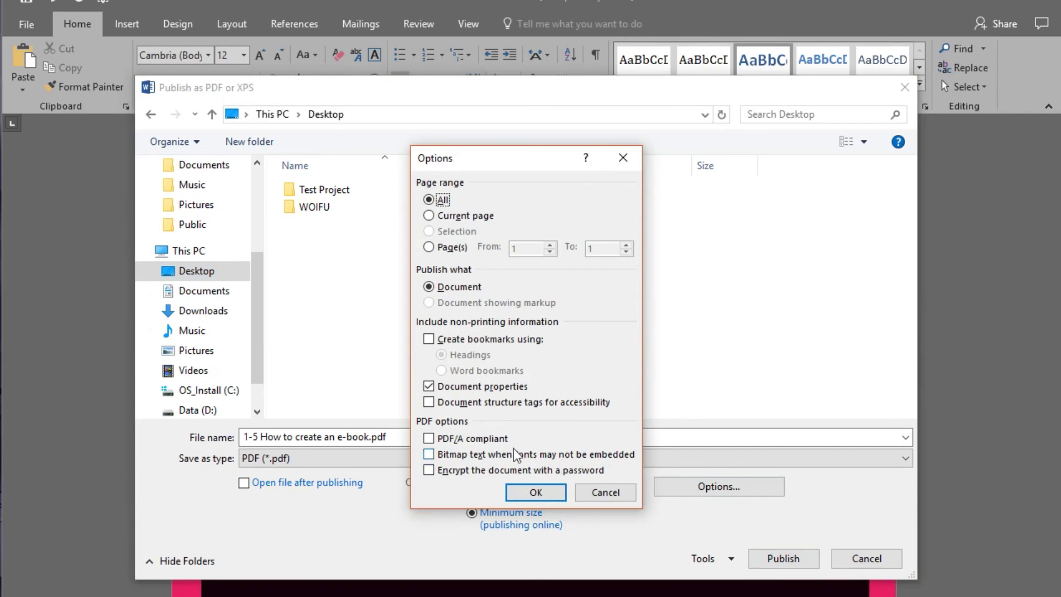
pyautogui.click(429, 470)
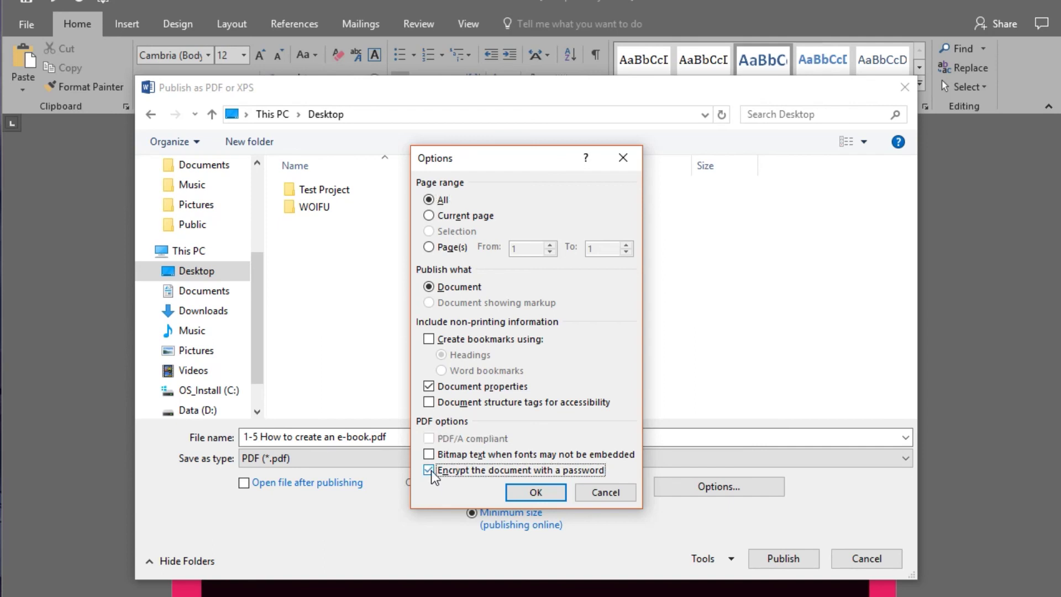
pyautogui.click(522, 492)
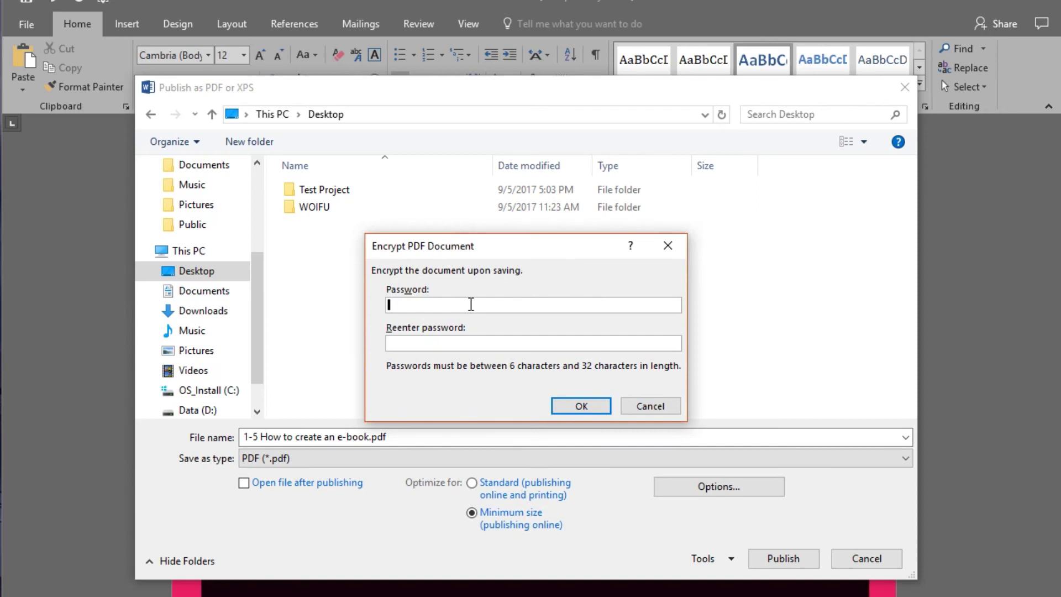
pyautogui.write('******')
pyautogui.press('Tab')
pyautogui.write('******')
pyautogui.click(577, 411)
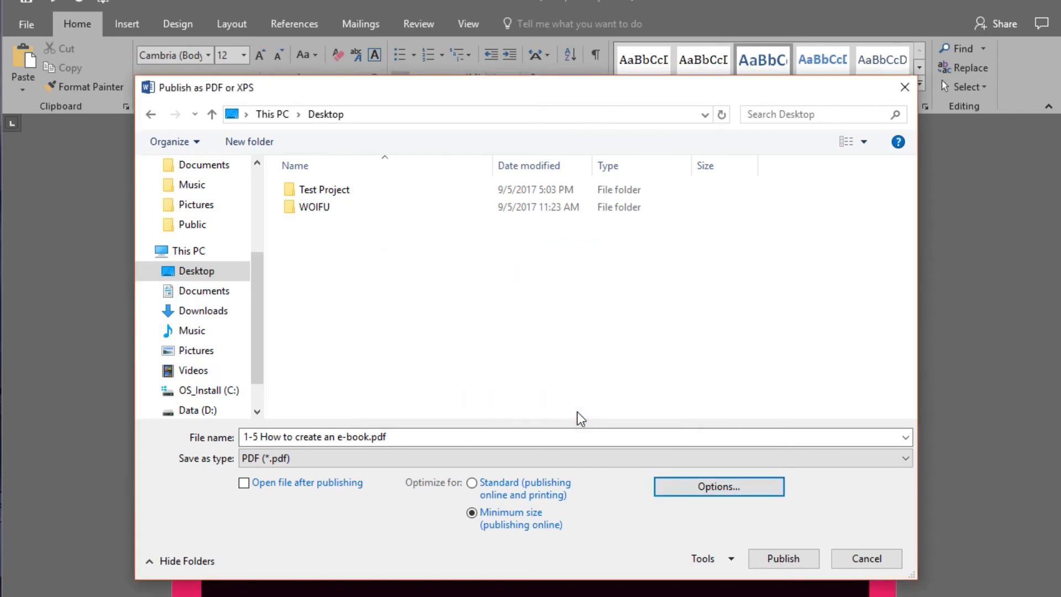
pyautogui.click(794, 562)
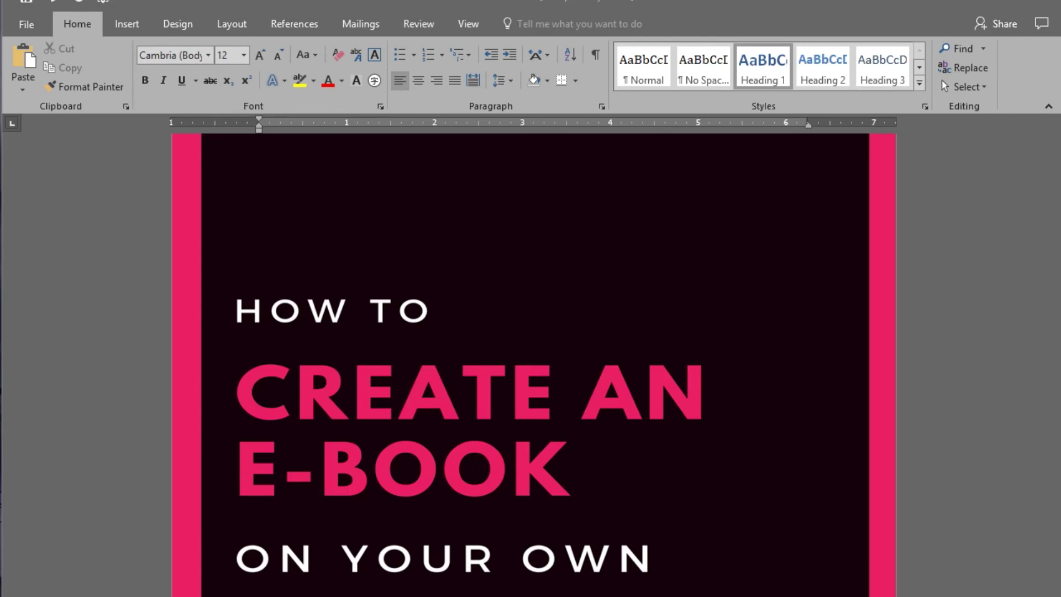
# Step: Unlock the published PDF in Adobe Acrobat Reader by entering its document open password
pyautogui.write('*')
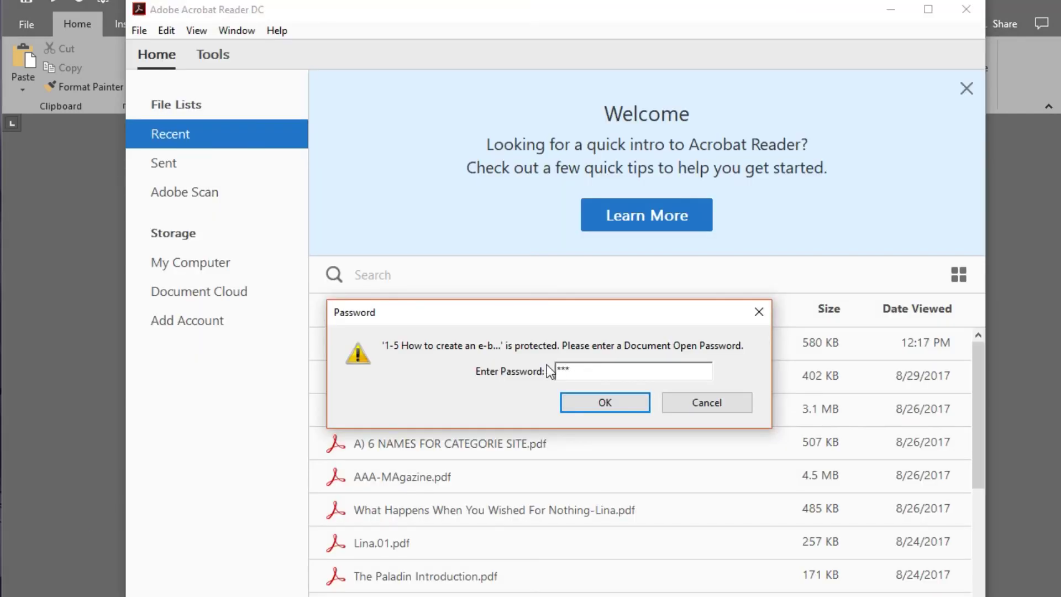
pyautogui.write('****')
pyautogui.click(574, 397)
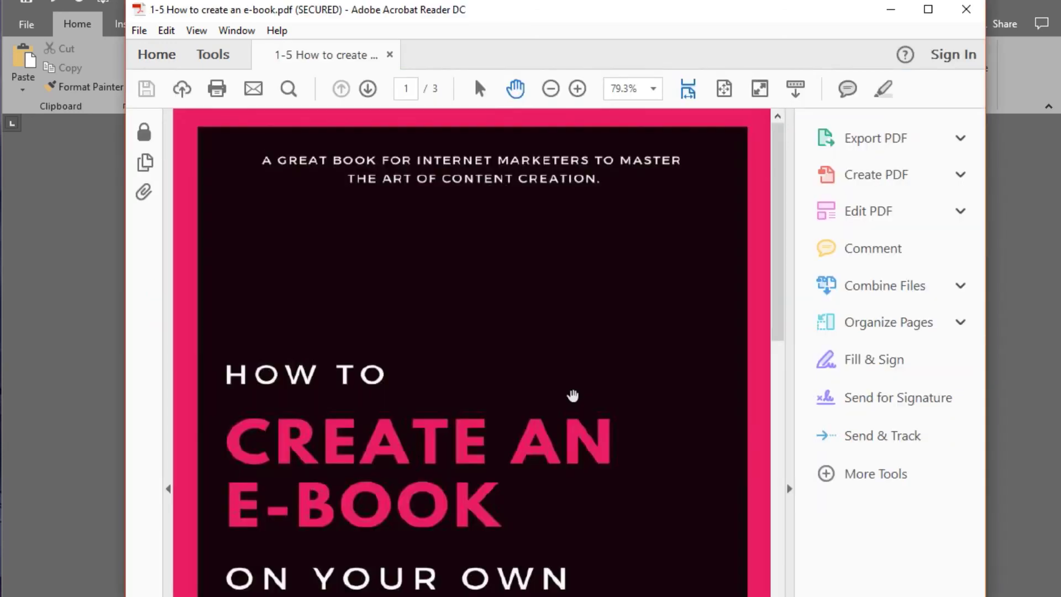